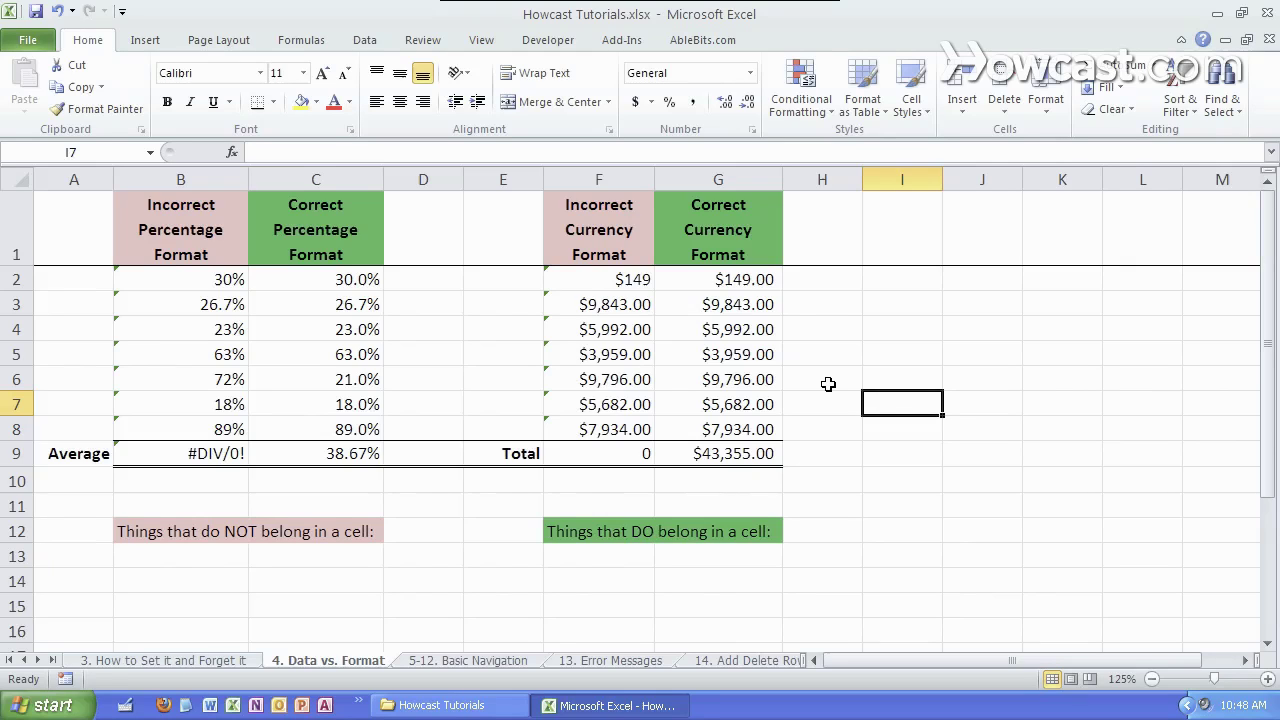
# - Compare the text-typed amounts in F2, F4, F5 and F6 with the numeric values in G2, G4 and G6
pyautogui.click(611, 323)
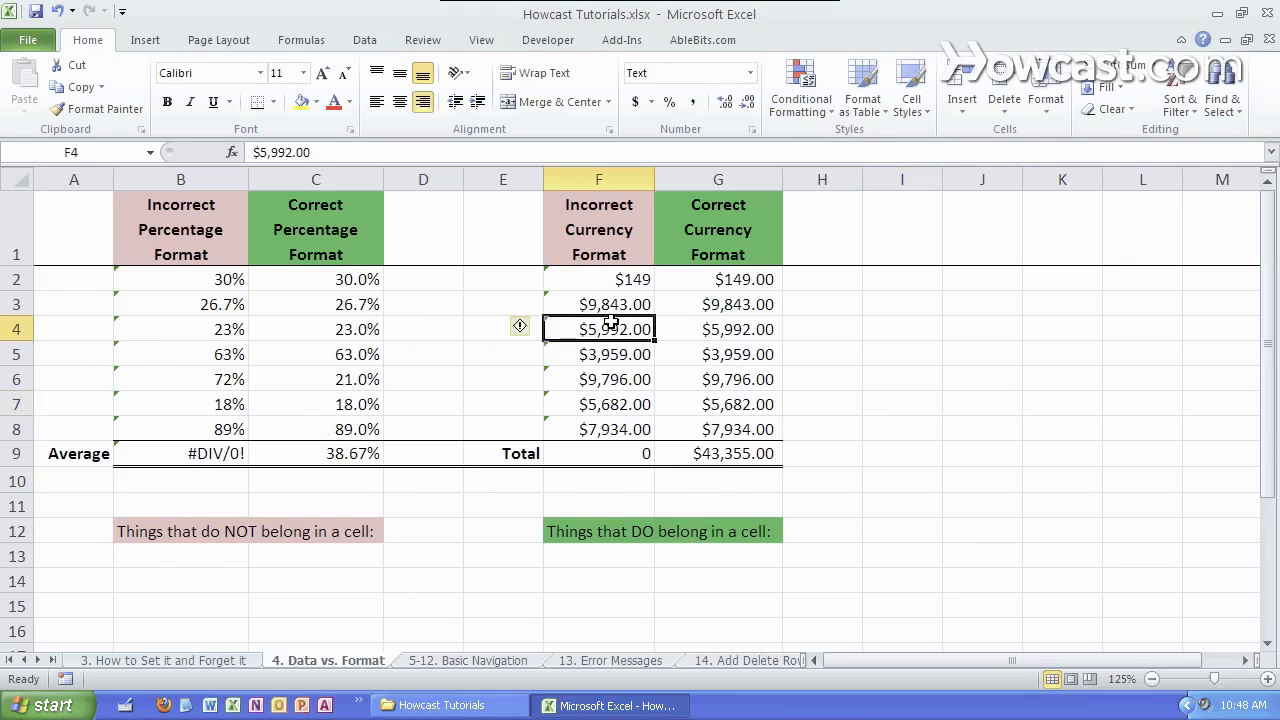
pyautogui.click(703, 324)
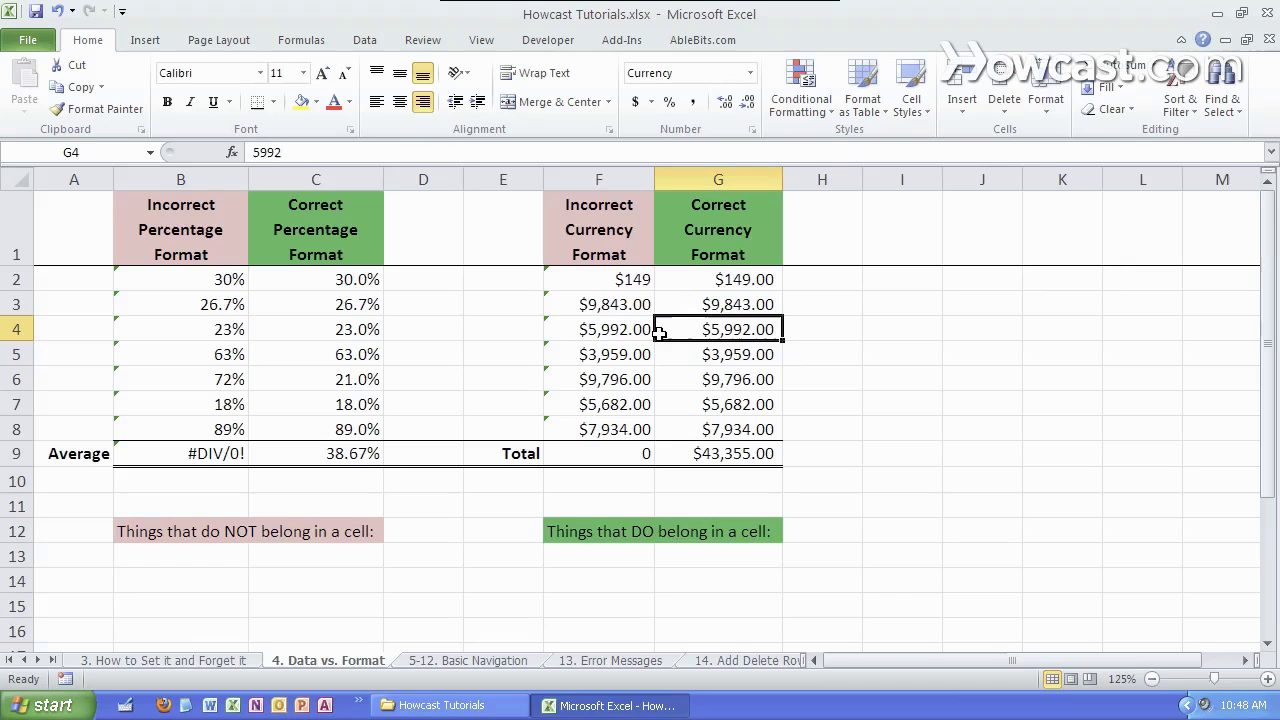
pyautogui.click(634, 282)
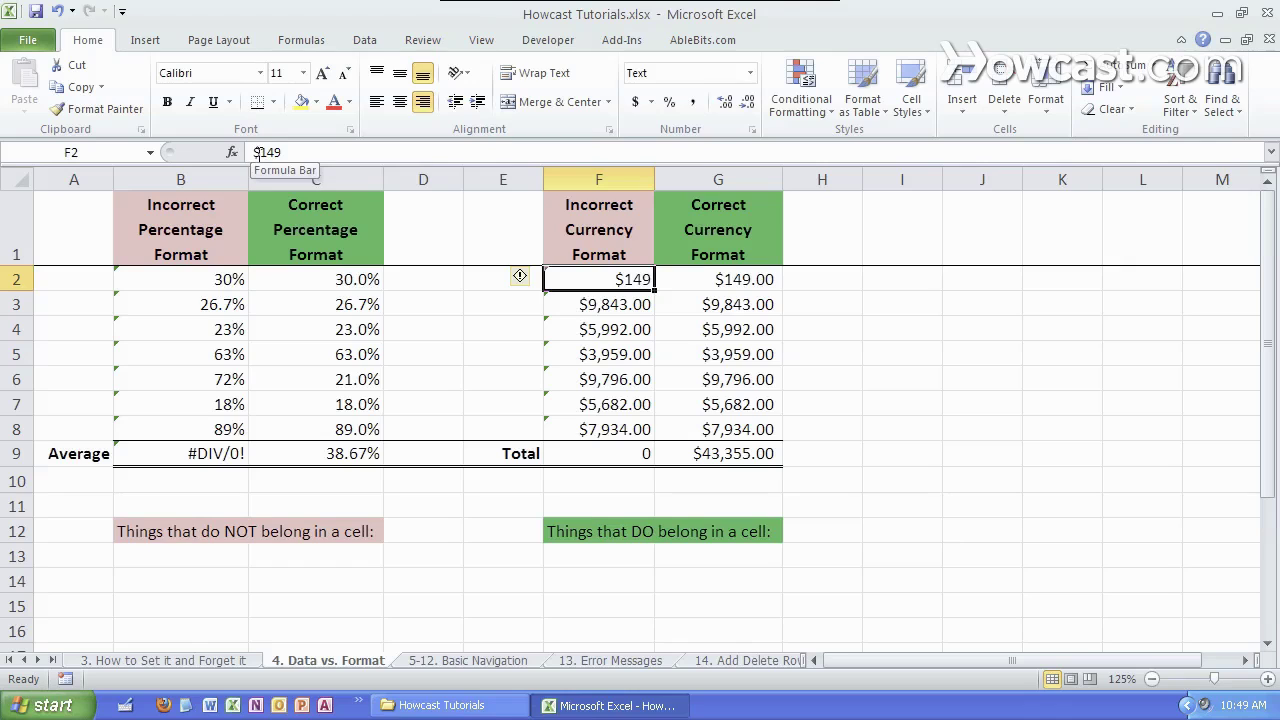
pyautogui.click(722, 284)
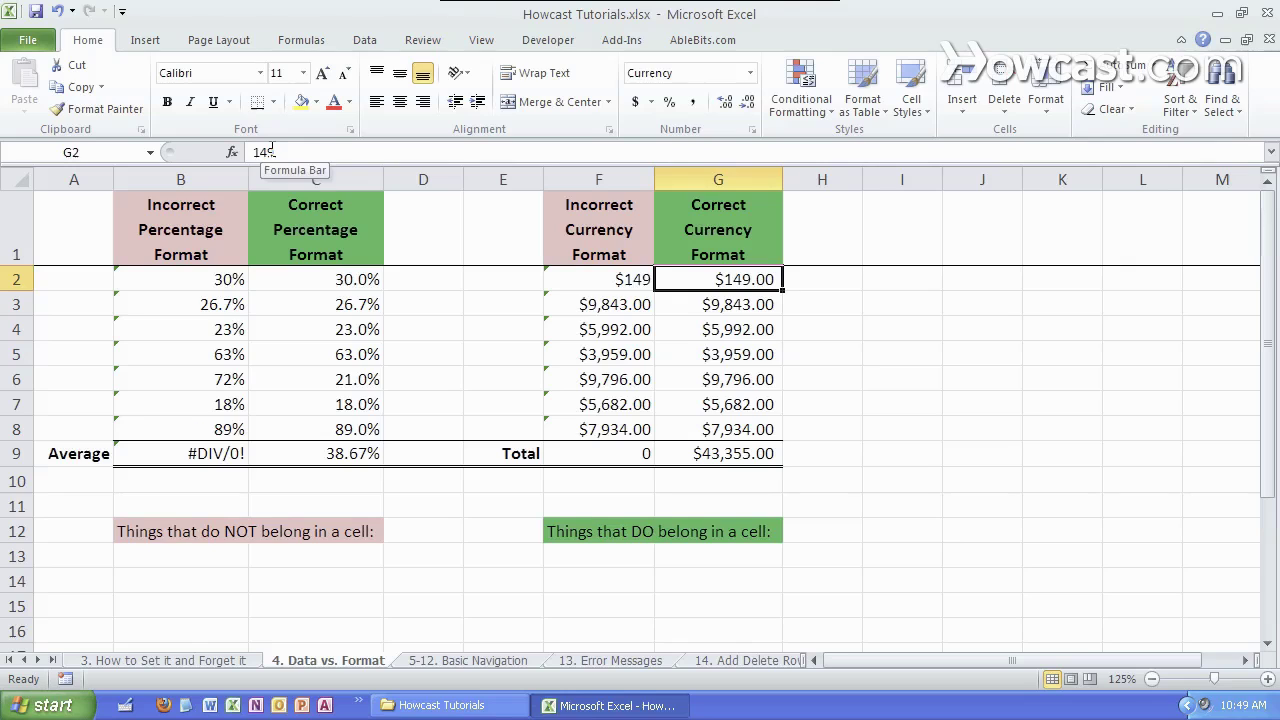
pyautogui.click(752, 378)
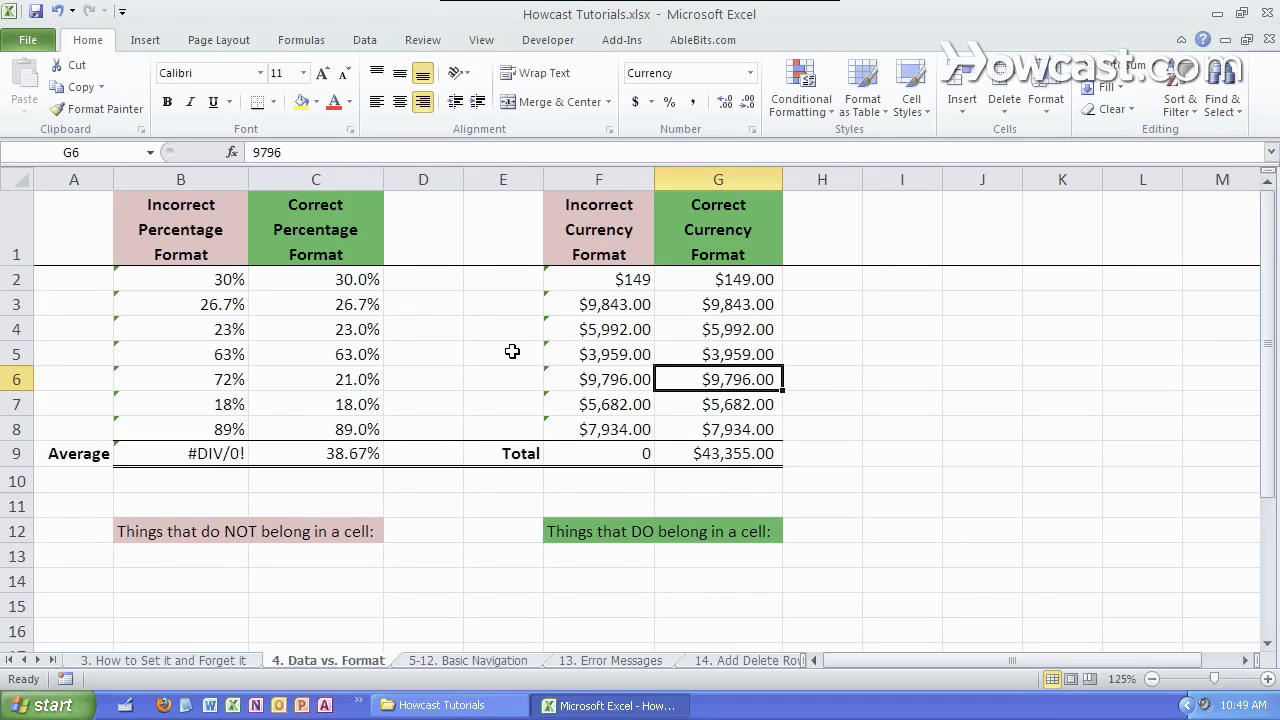
pyautogui.click(626, 376)
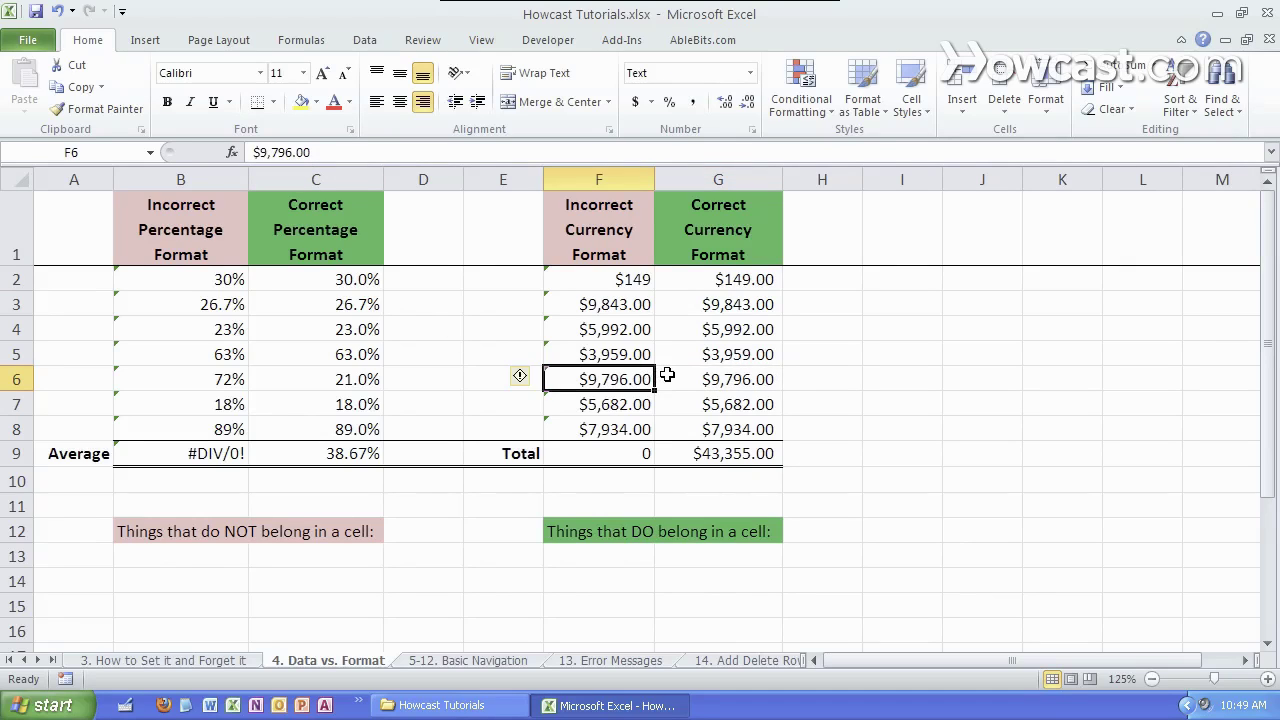
pyautogui.click(663, 376)
pyautogui.click(619, 376)
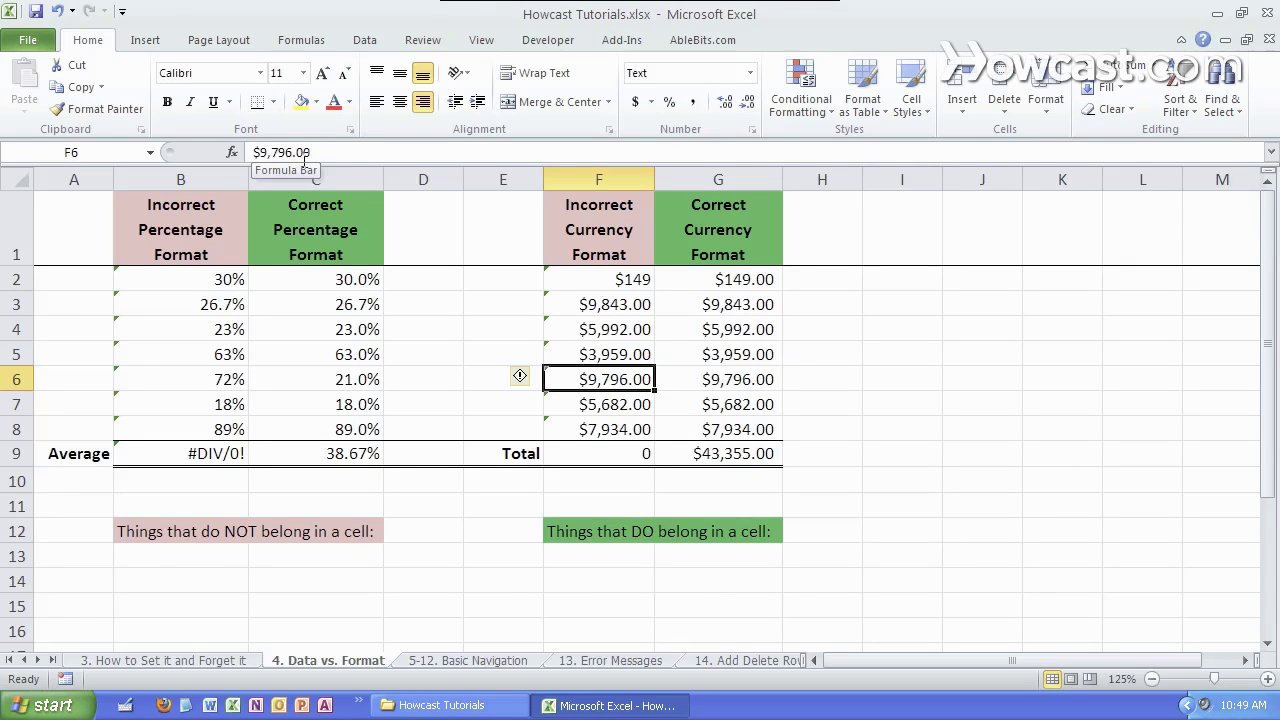
pyautogui.click(617, 350)
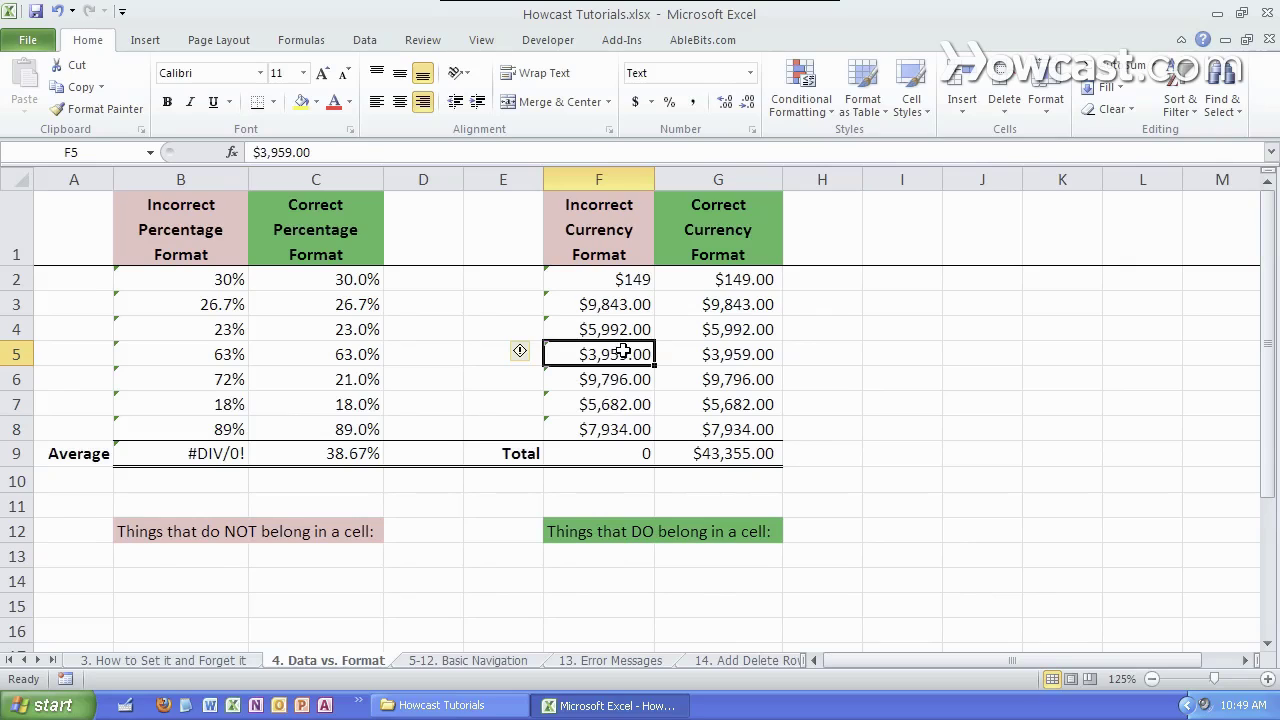
# - Enter 1725 in G2 and the text amount $772,997.00 in F2
pyautogui.click(737, 285)
pyautogui.write('1725')
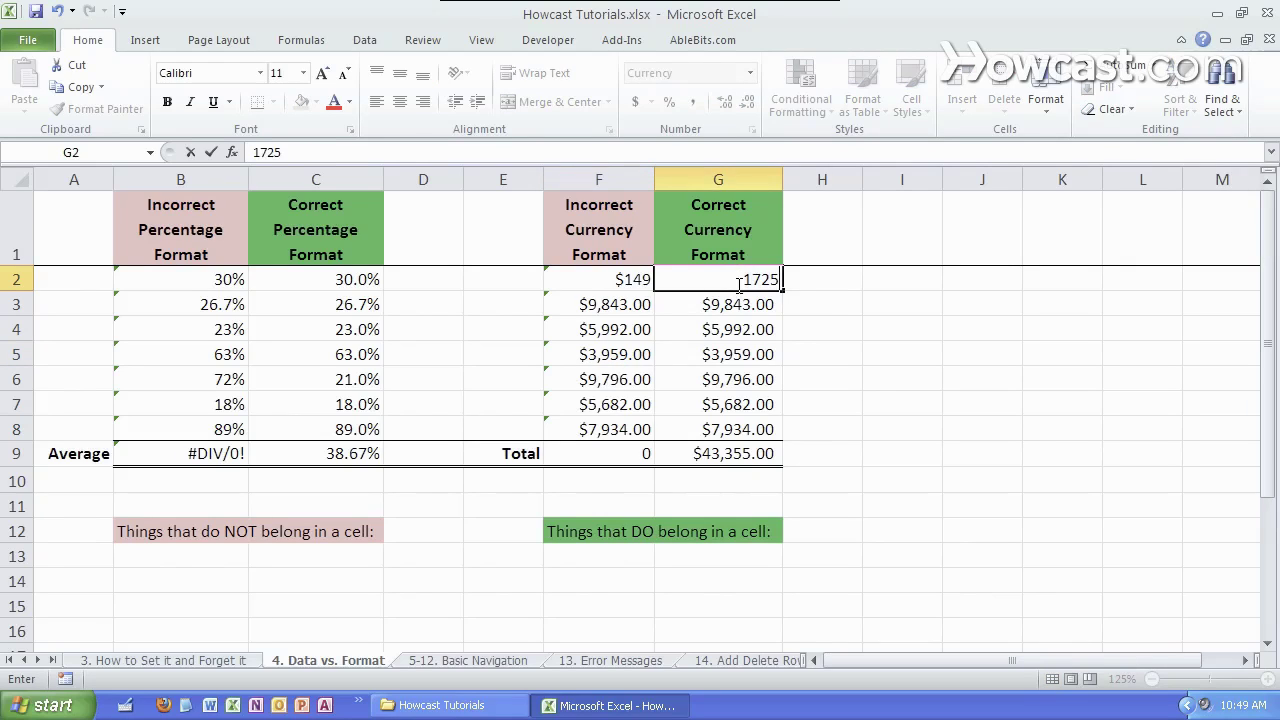
pyautogui.press('Return')
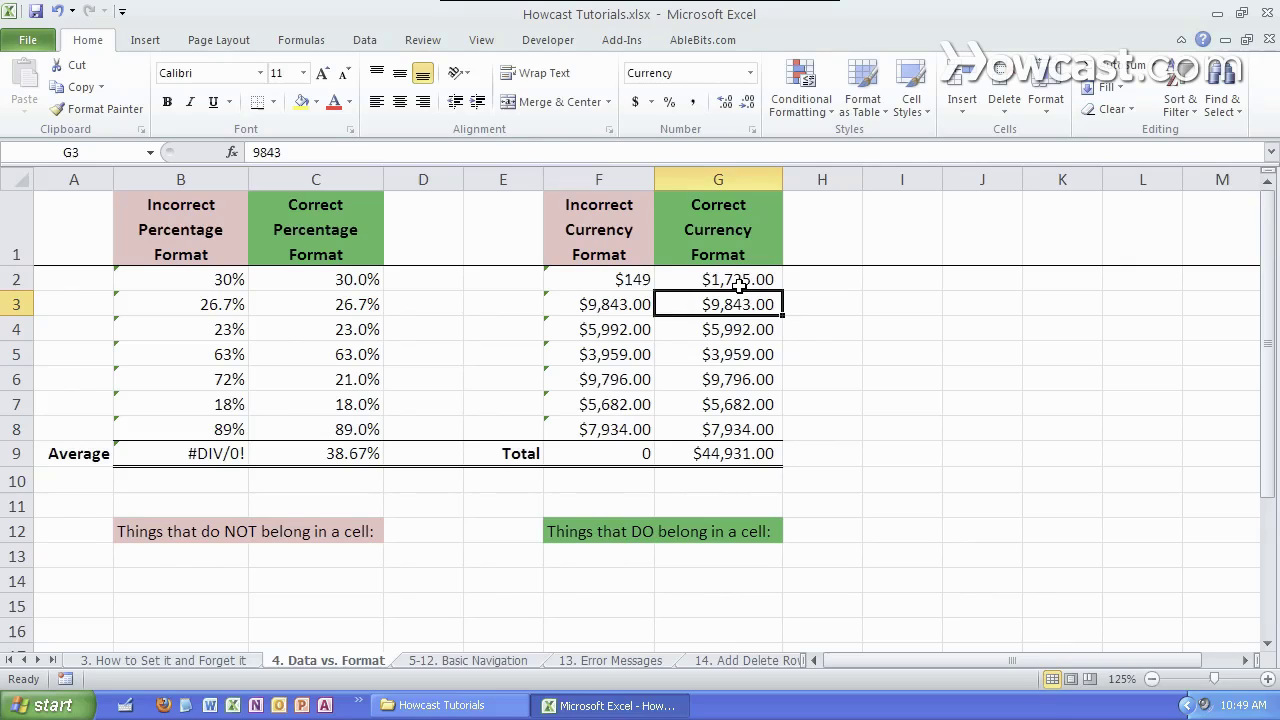
pyautogui.click(622, 281)
pyautogui.write('$')
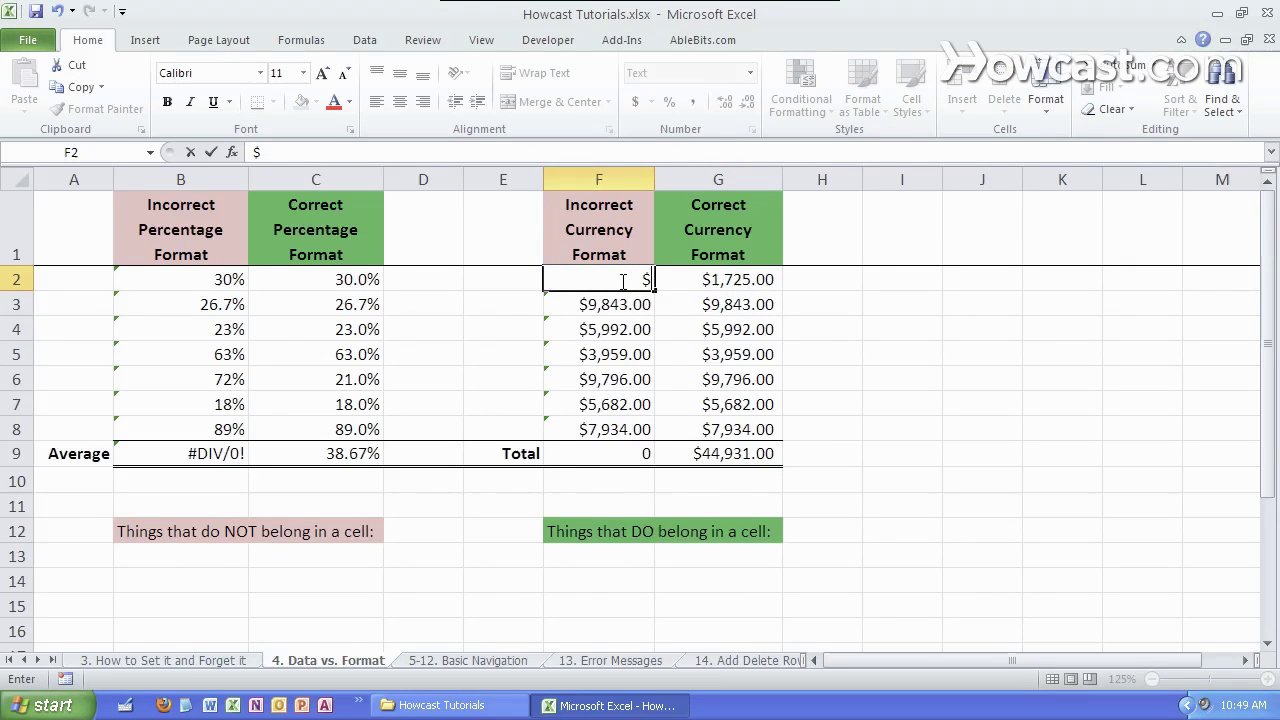
pyautogui.write('772,9976')
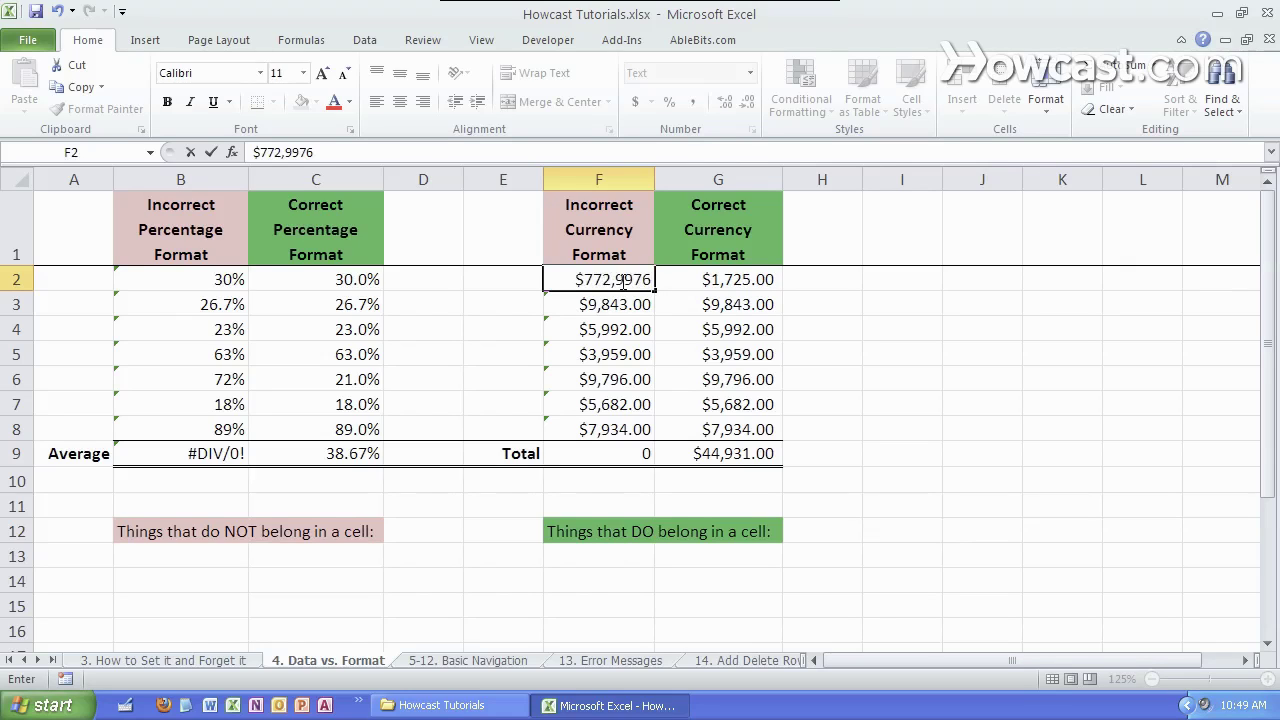
pyautogui.press('BackSpace')
pyautogui.write('.96')
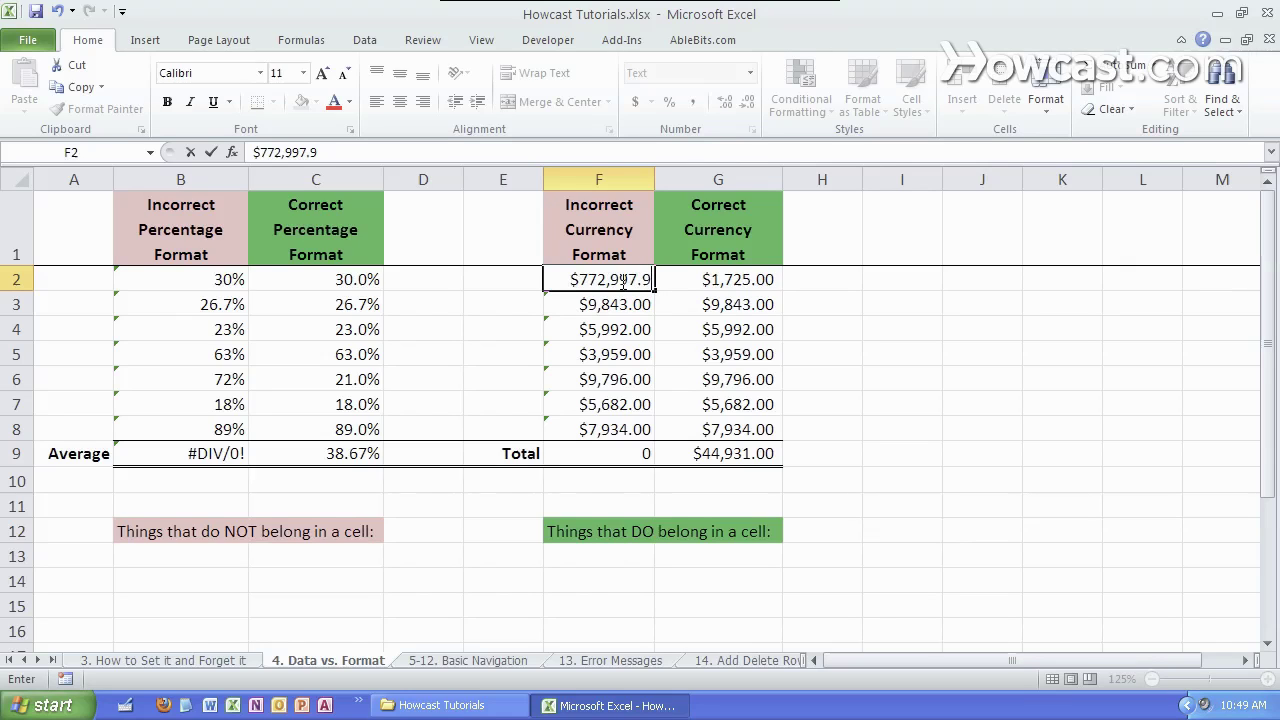
pyautogui.press('BackSpace')
pyautogui.press('BackSpace')
pyautogui.write('00')
pyautogui.press('Return')
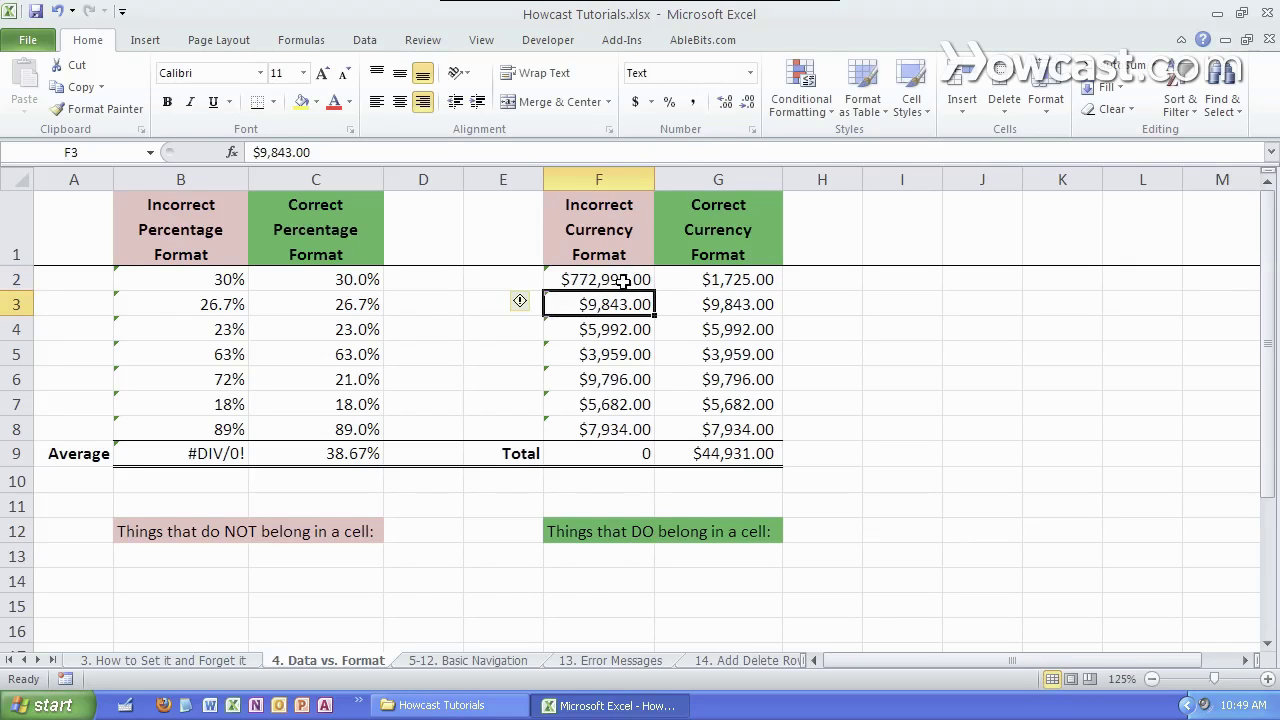
# - Inspect the SUM formulas and ranges in F9 and G9 without changing them
pyautogui.click(620, 457)
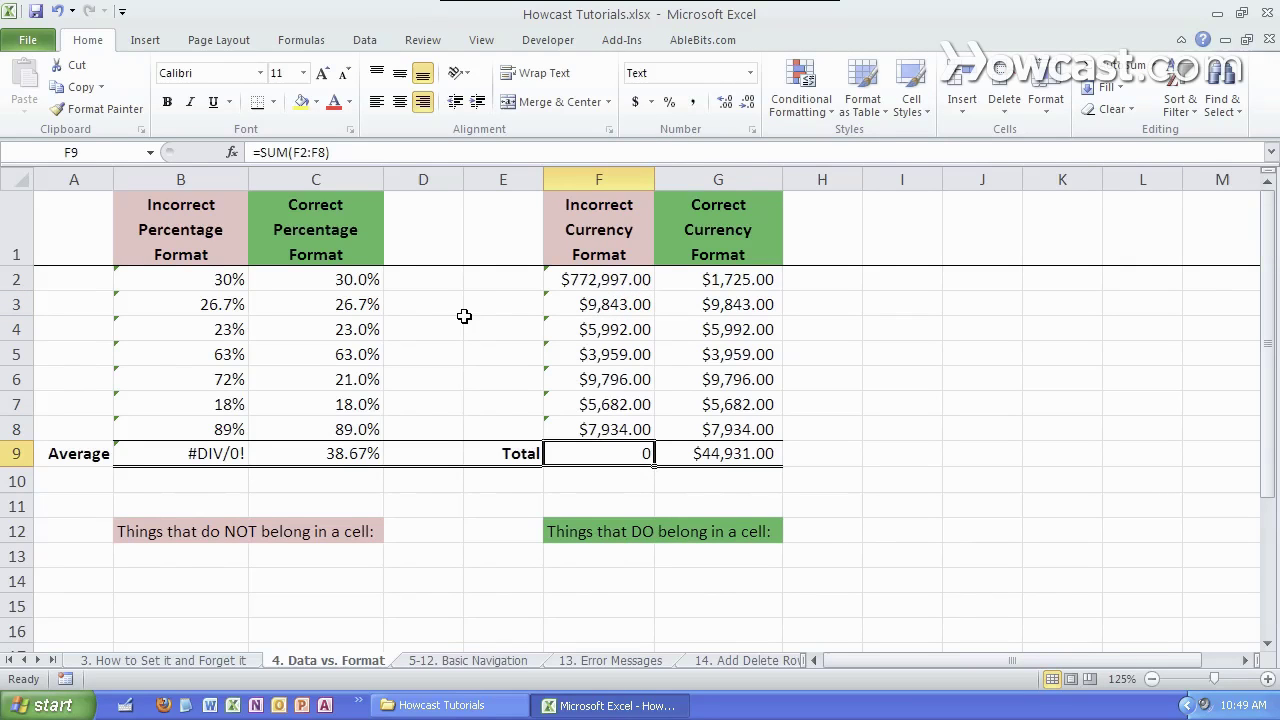
pyautogui.click(293, 152)
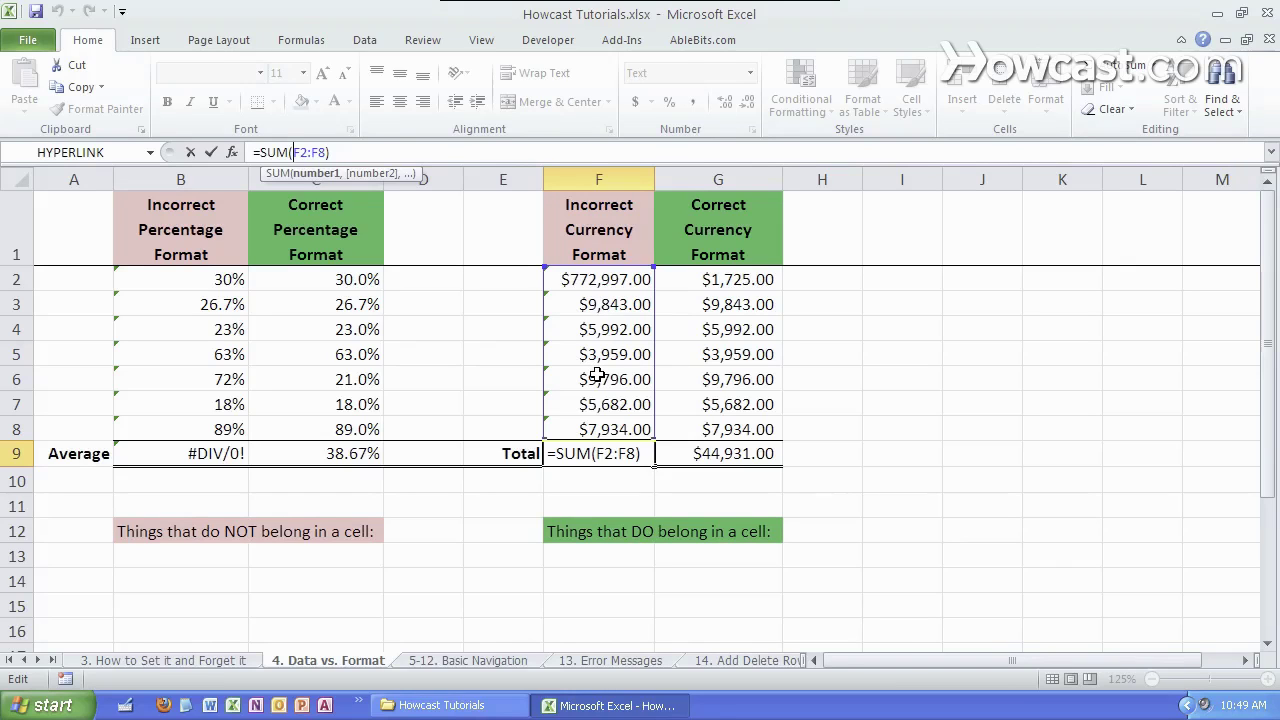
pyautogui.press('Escape')
pyautogui.click(737, 451)
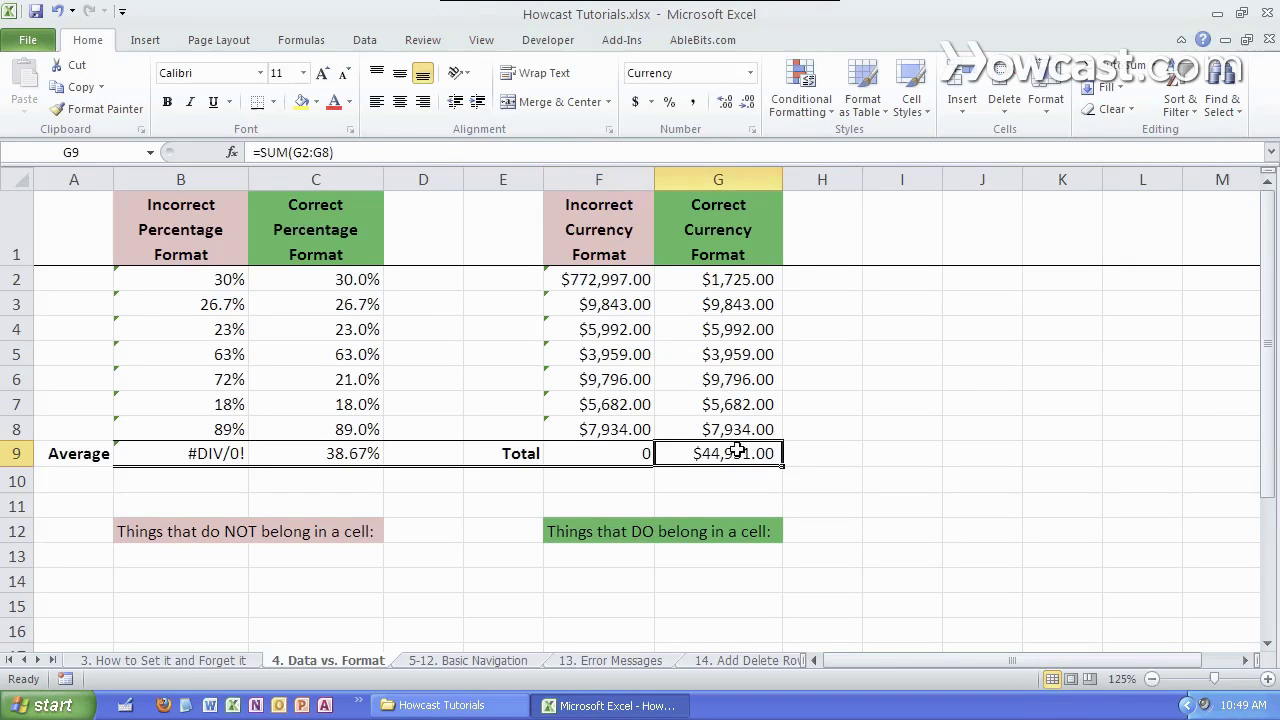
# - Enter 8,323 in G3, raising the correct total to $43,411.00
pyautogui.click(745, 302)
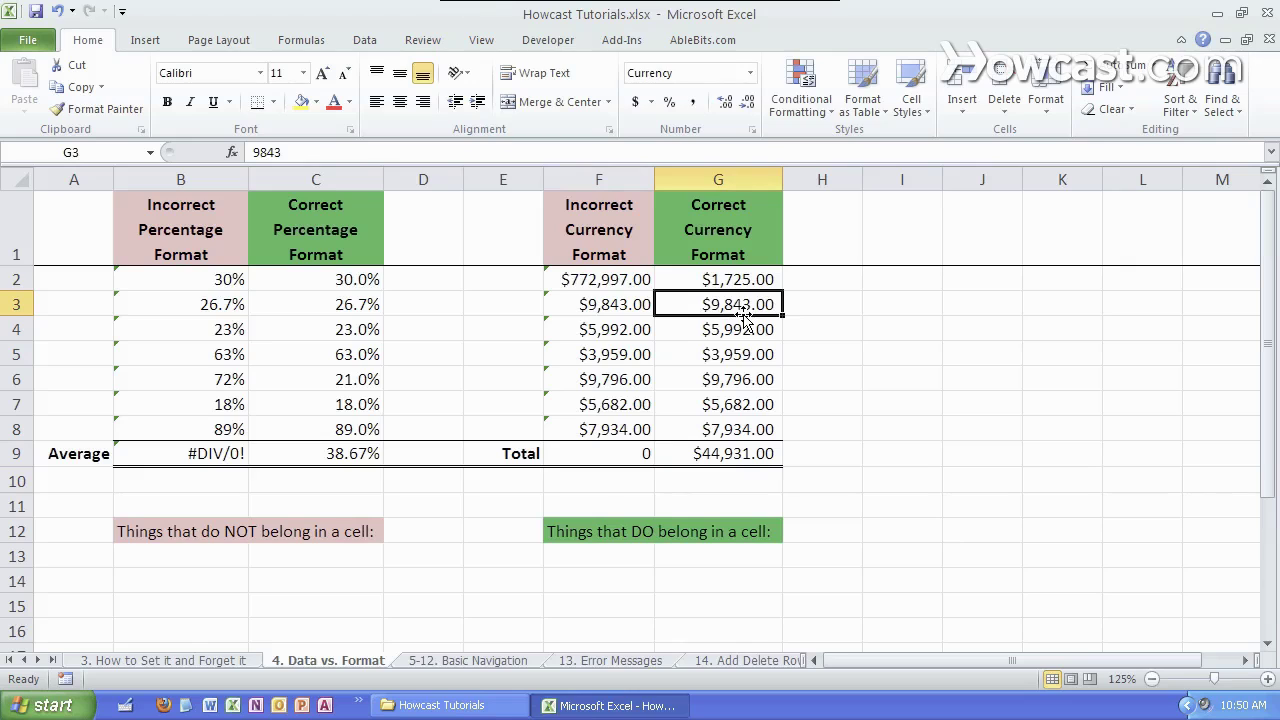
pyautogui.write('8,32')
pyautogui.write('323')
pyautogui.press('Return')
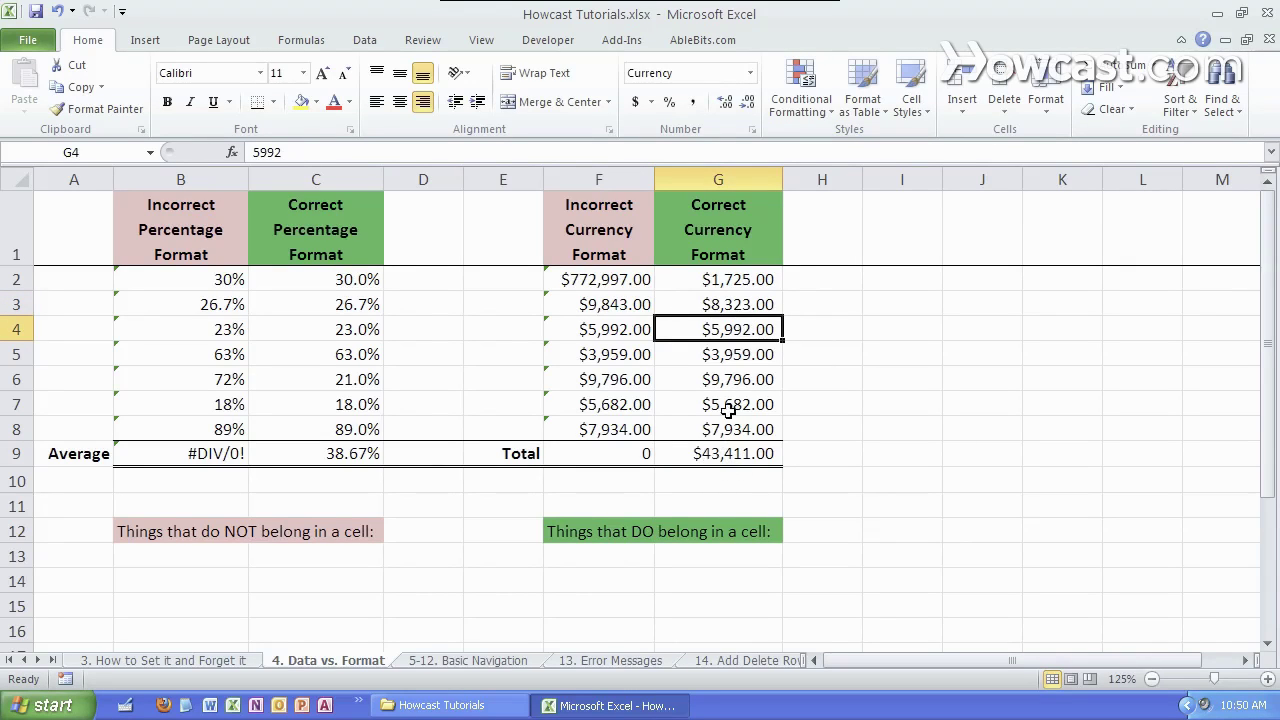
# - Show the G2:G8 currency values with one decimal place, such as $1,725.0
pyautogui.click(744, 279)
pyautogui.moveTo(744, 279); pyautogui.dragTo(745, 428)
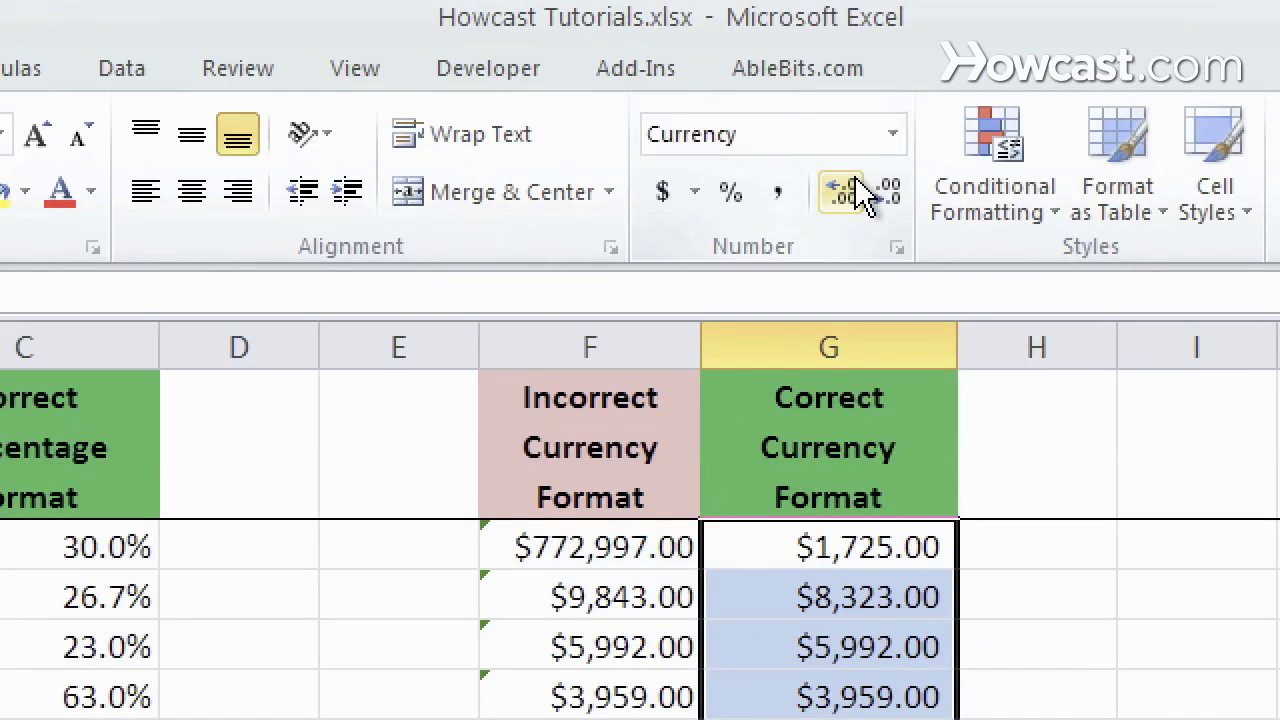
pyautogui.click(856, 190)
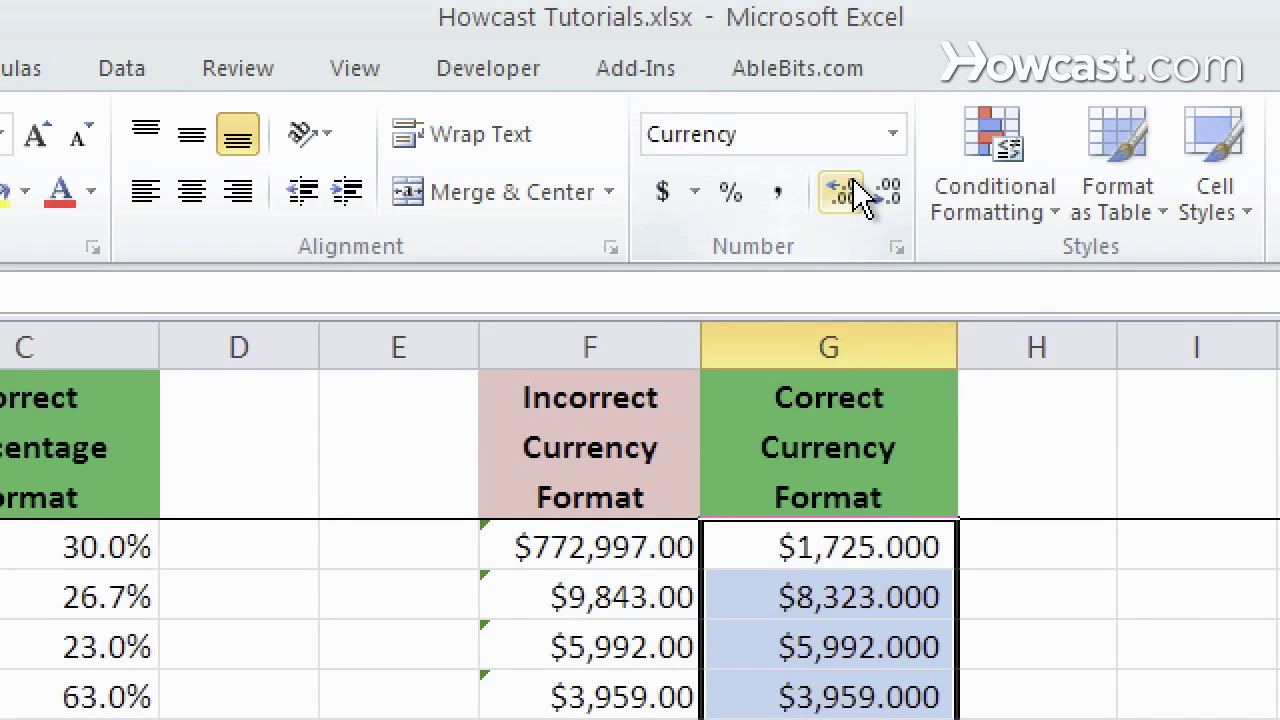
pyautogui.click(886, 192)
pyautogui.click(886, 192)
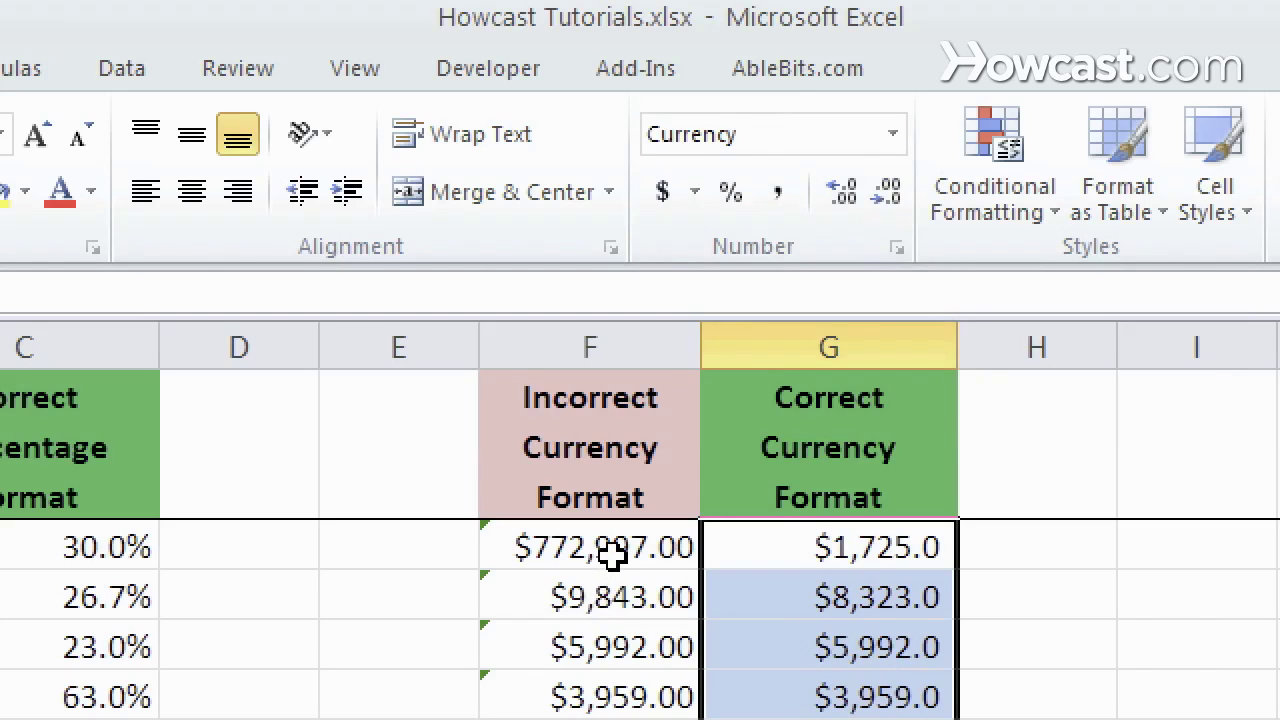
pyautogui.moveTo(612, 548); pyautogui.dragTo(600, 715)
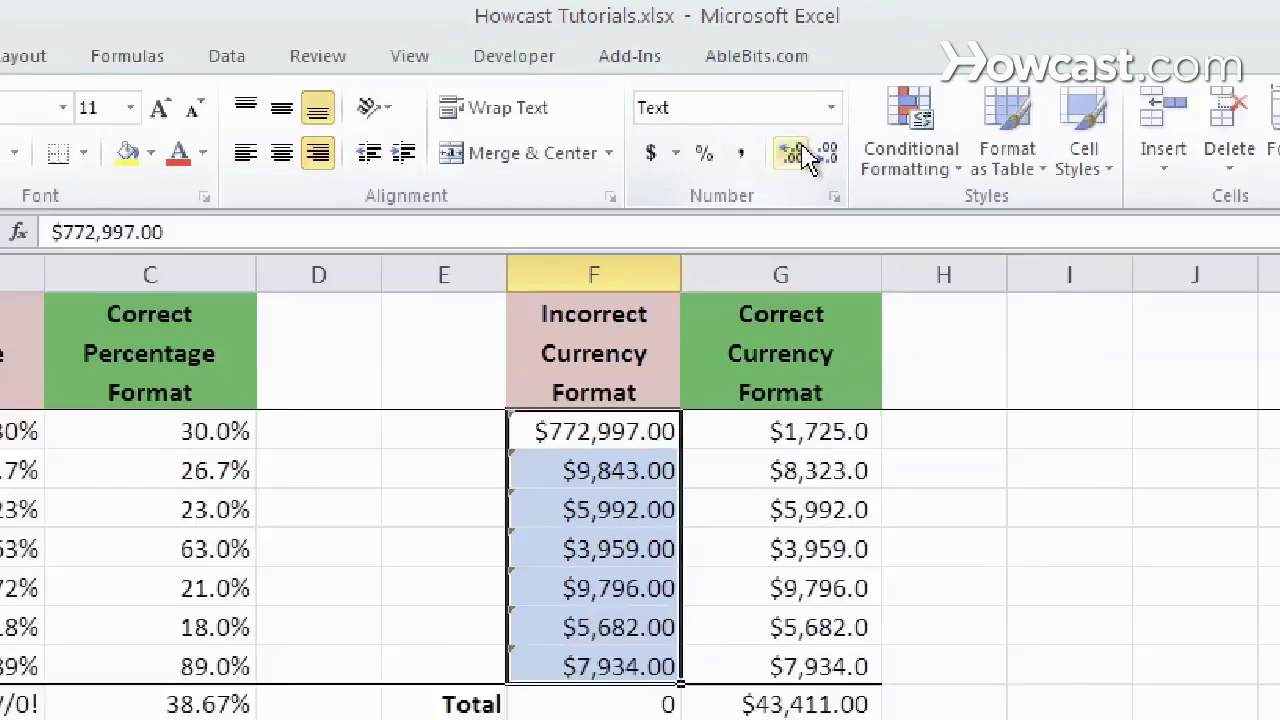
pyautogui.click(1236, 623)
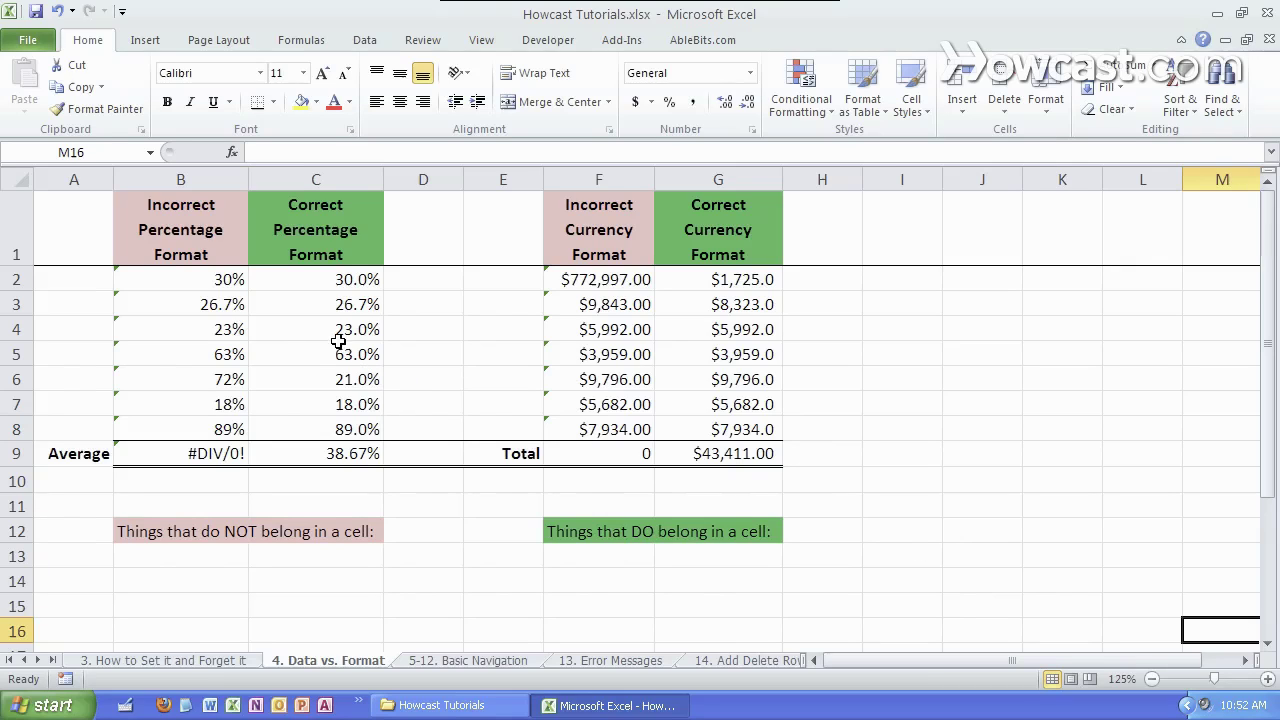
pyautogui.click(229, 330)
pyautogui.click(290, 152)
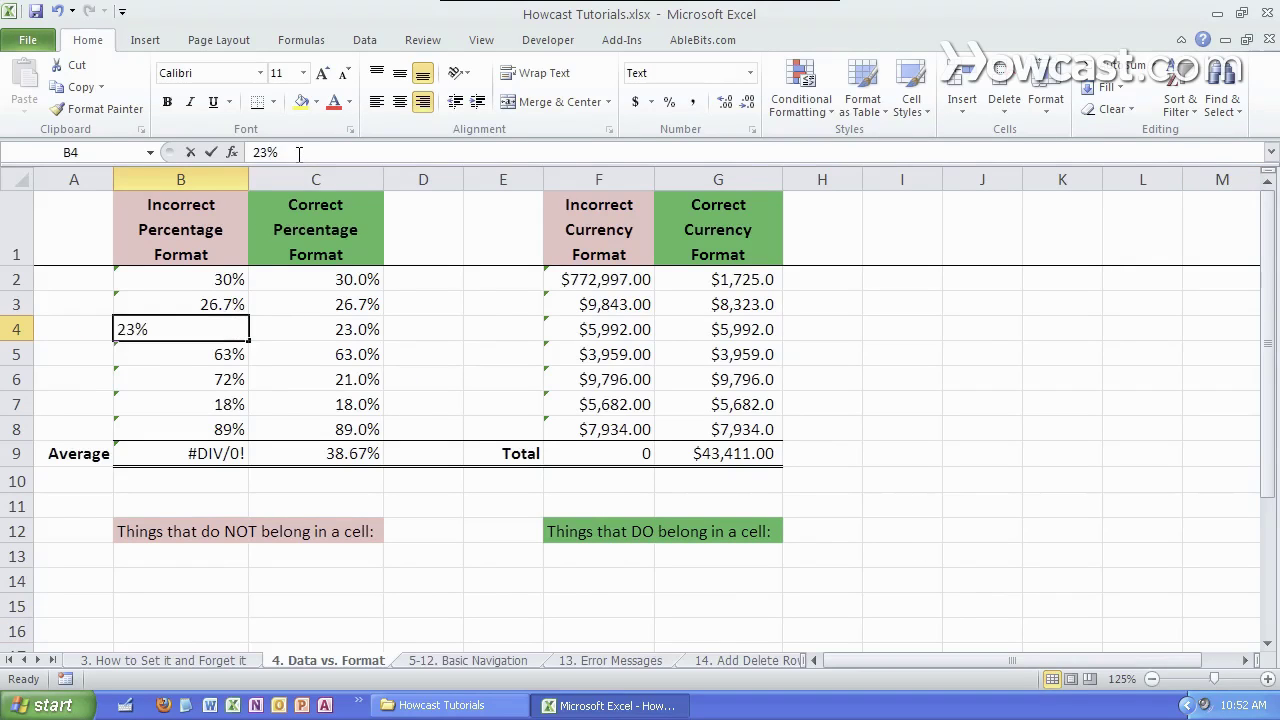
pyautogui.press('Return')
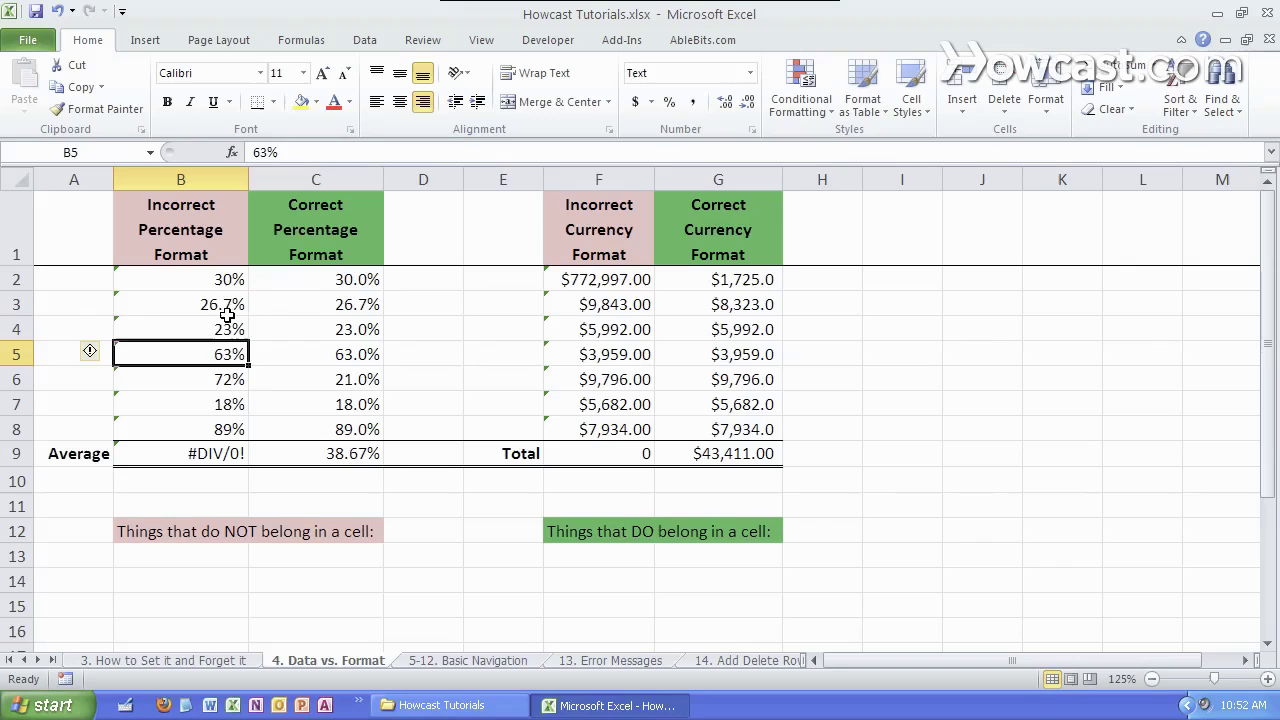
pyautogui.press('Up')
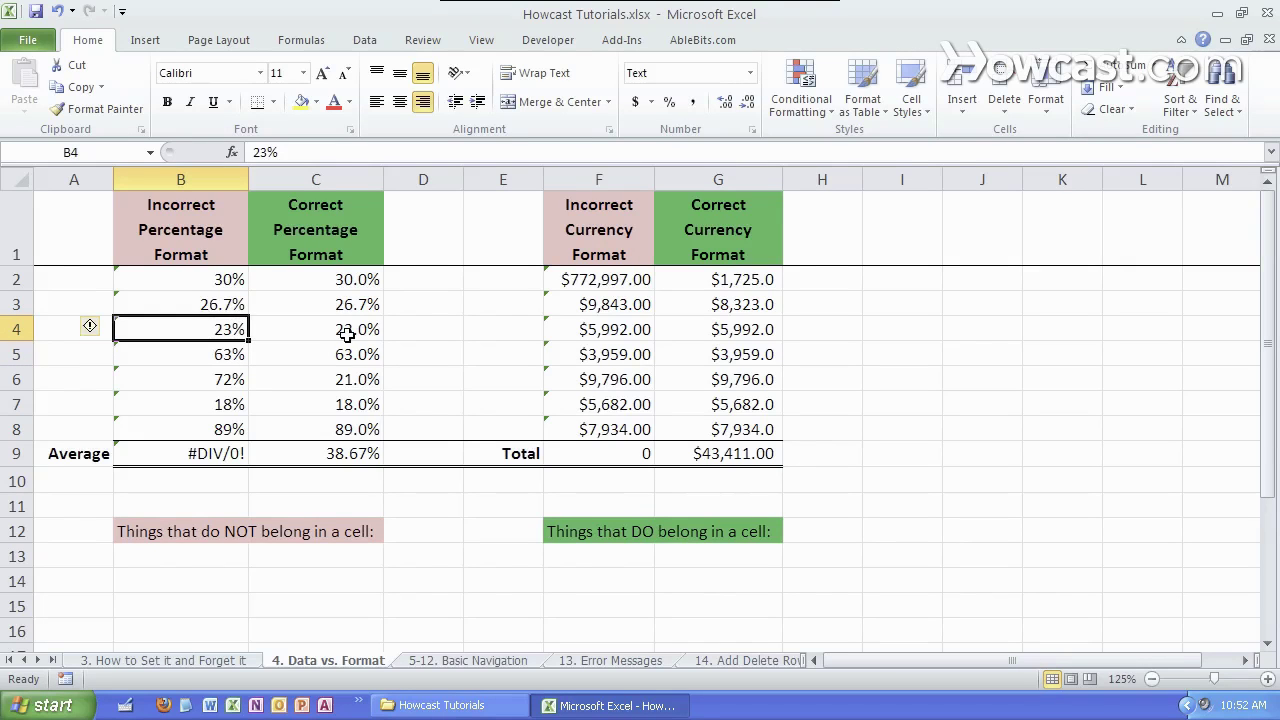
pyautogui.click(346, 334)
pyautogui.click(212, 454)
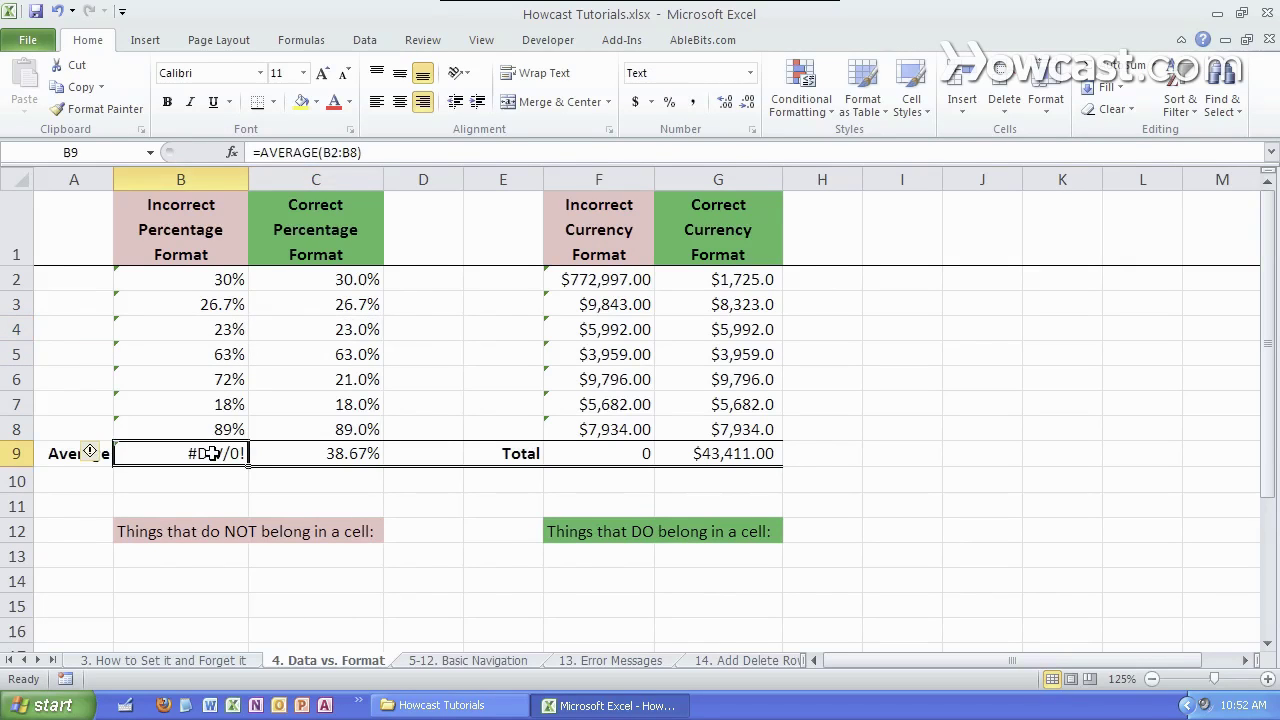
pyautogui.click(340, 152)
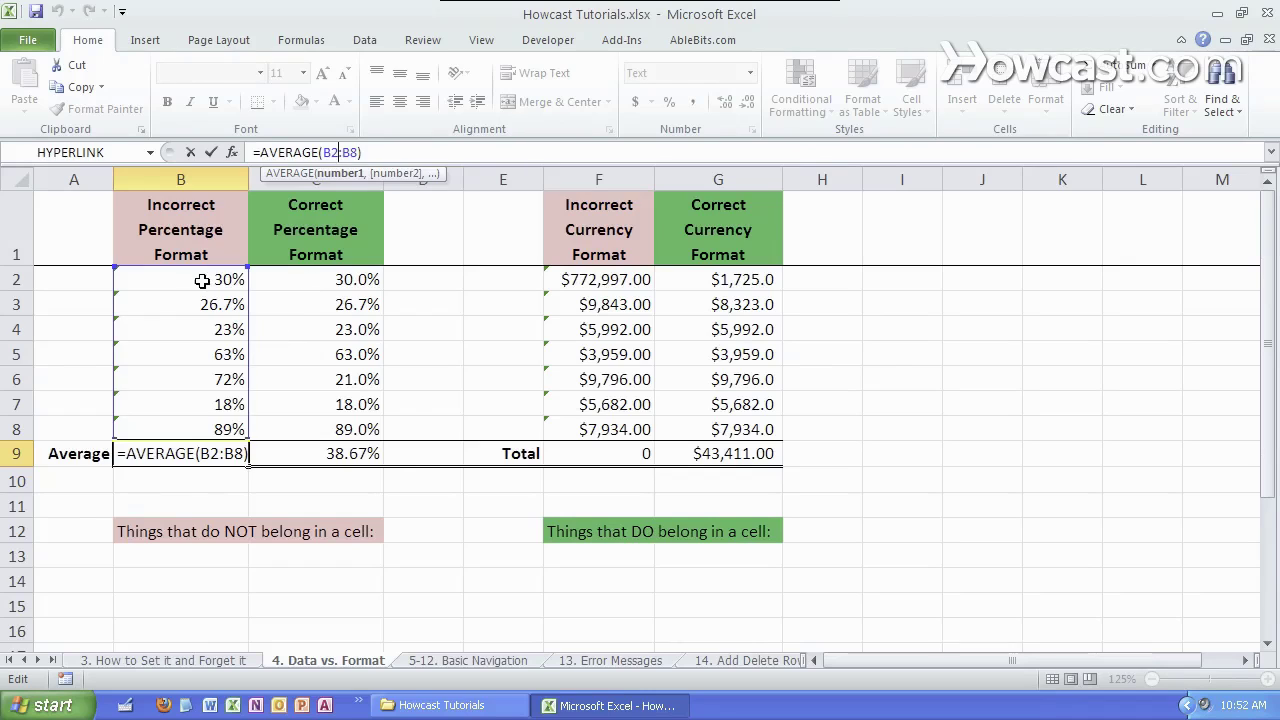
pyautogui.hotkey('ctrl', 'Return')
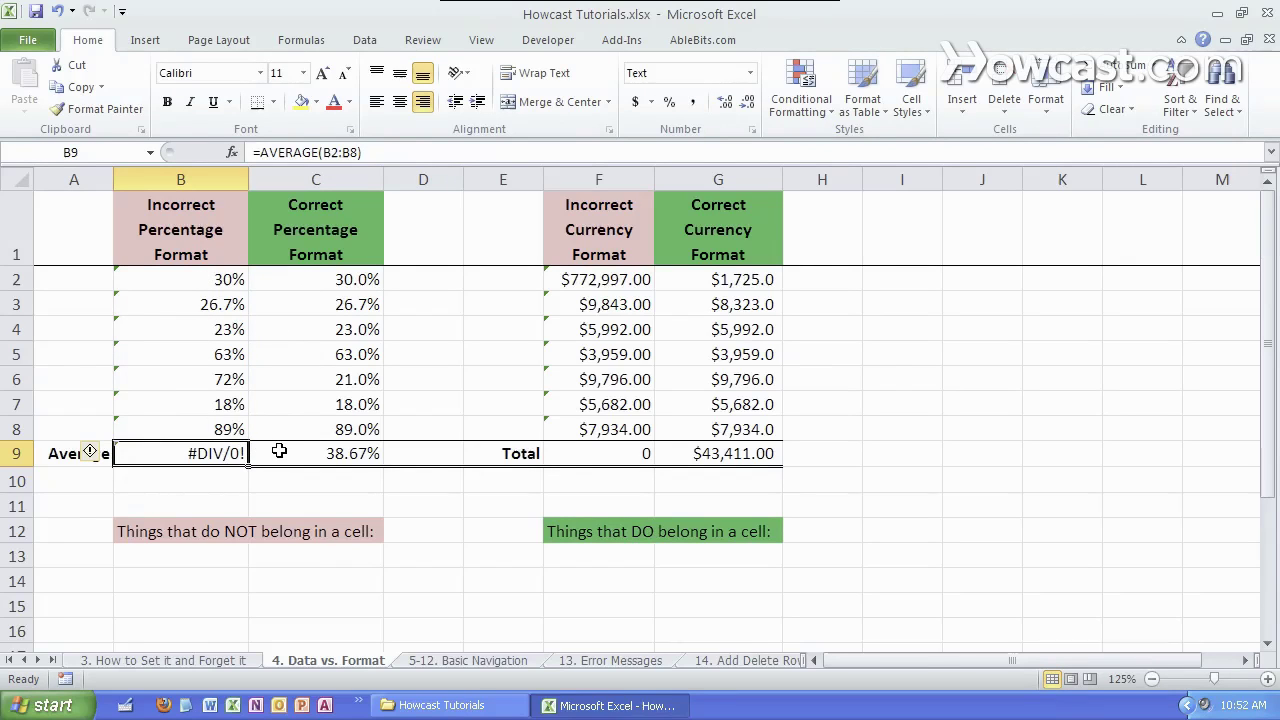
pyautogui.click(284, 452)
pyautogui.click(334, 336)
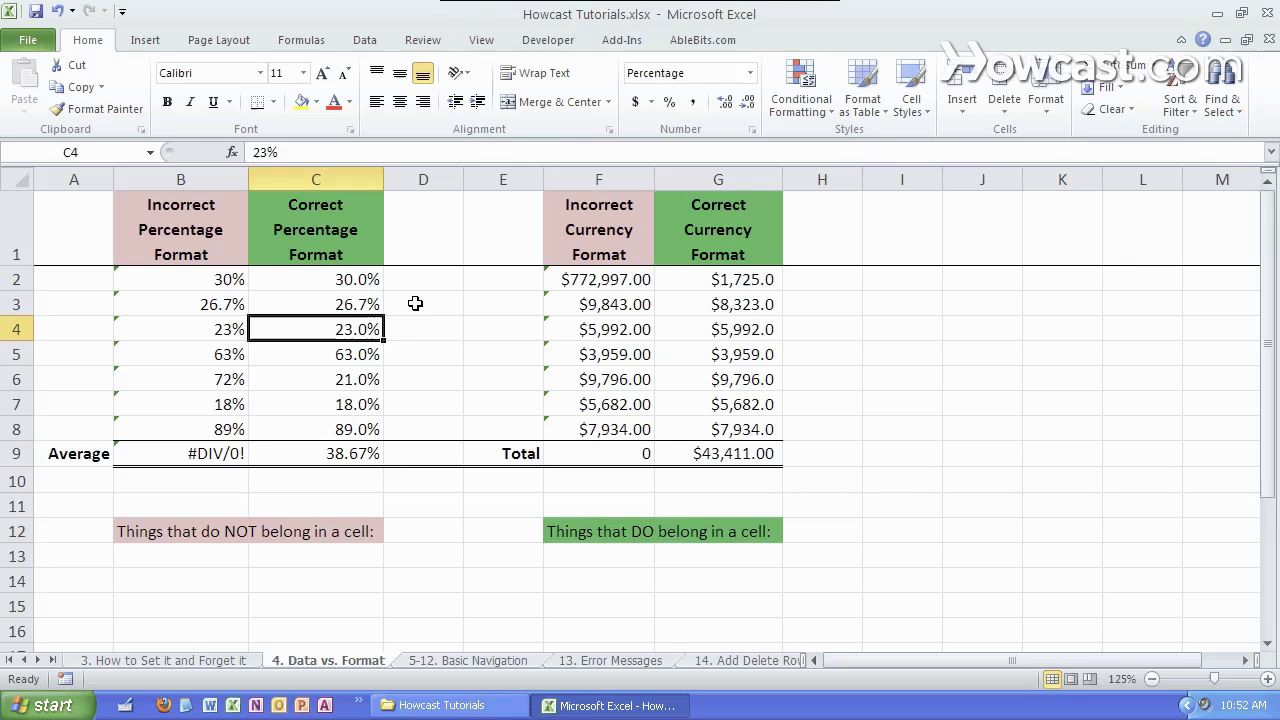
pyautogui.write('32.1')
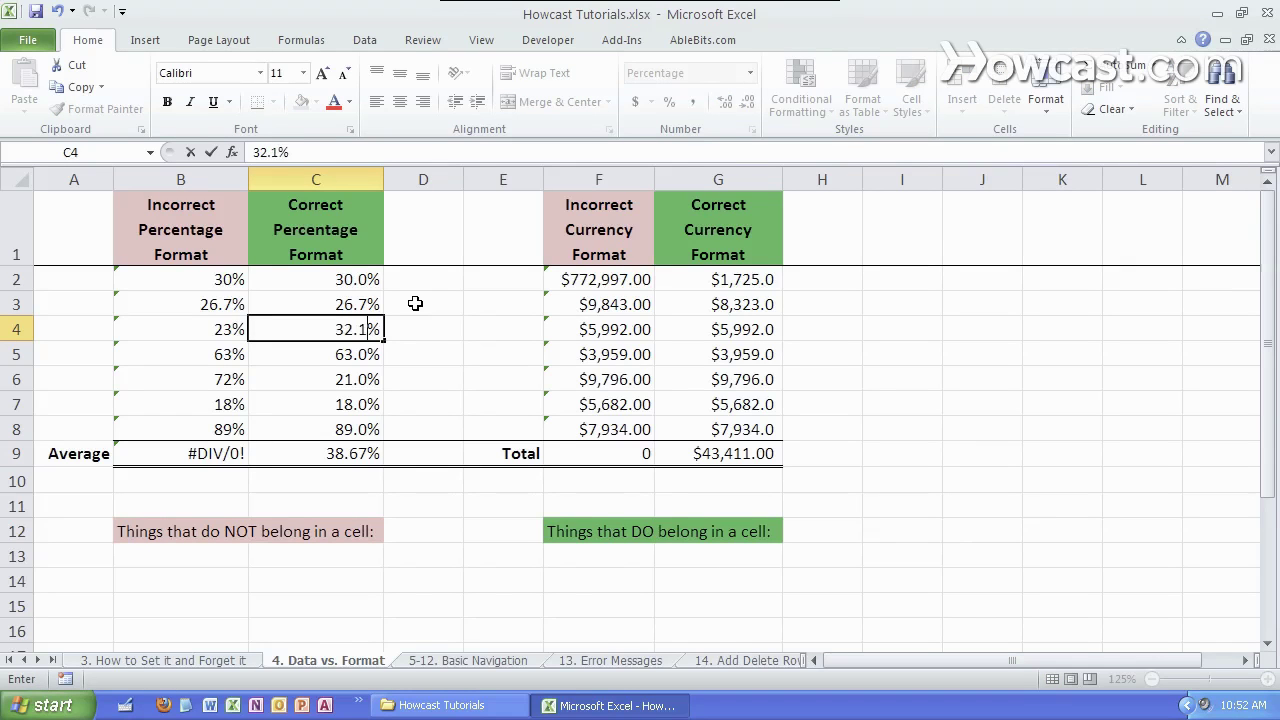
pyautogui.press('Return')
pyautogui.press('Down')
pyautogui.press('Down')
pyautogui.press('Down')
pyautogui.press('Down')
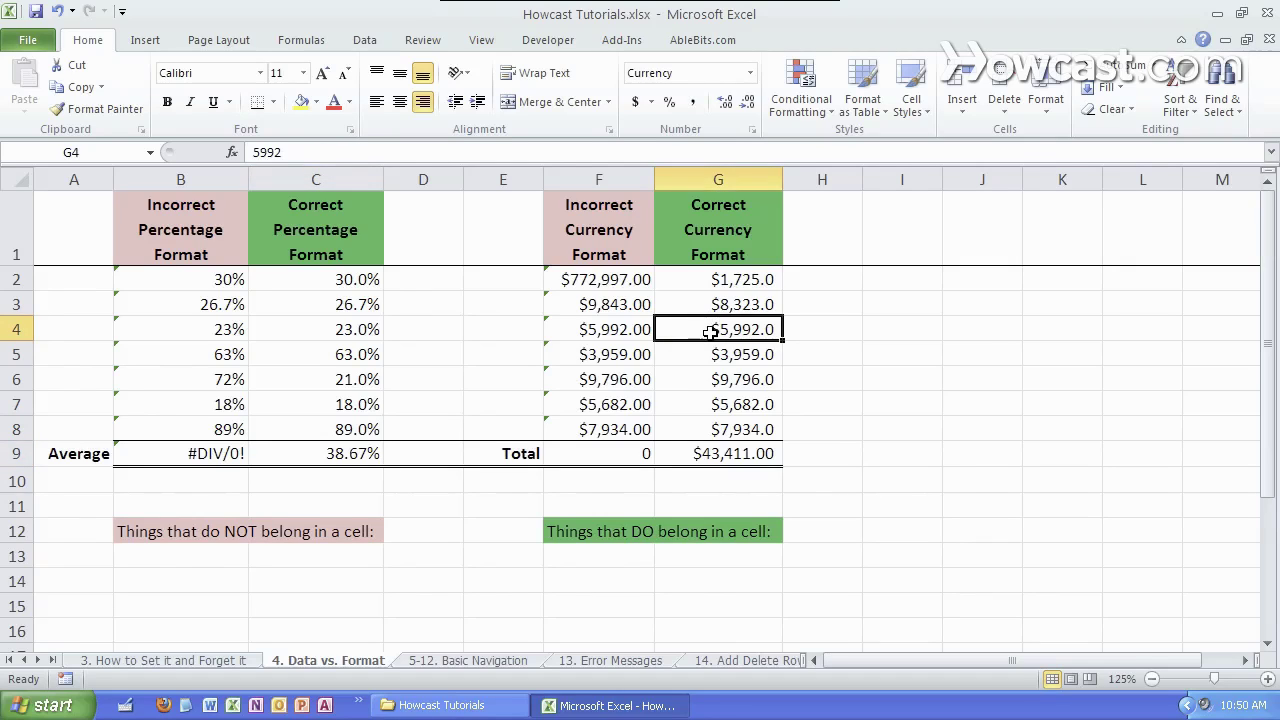
pyautogui.click(676, 384)
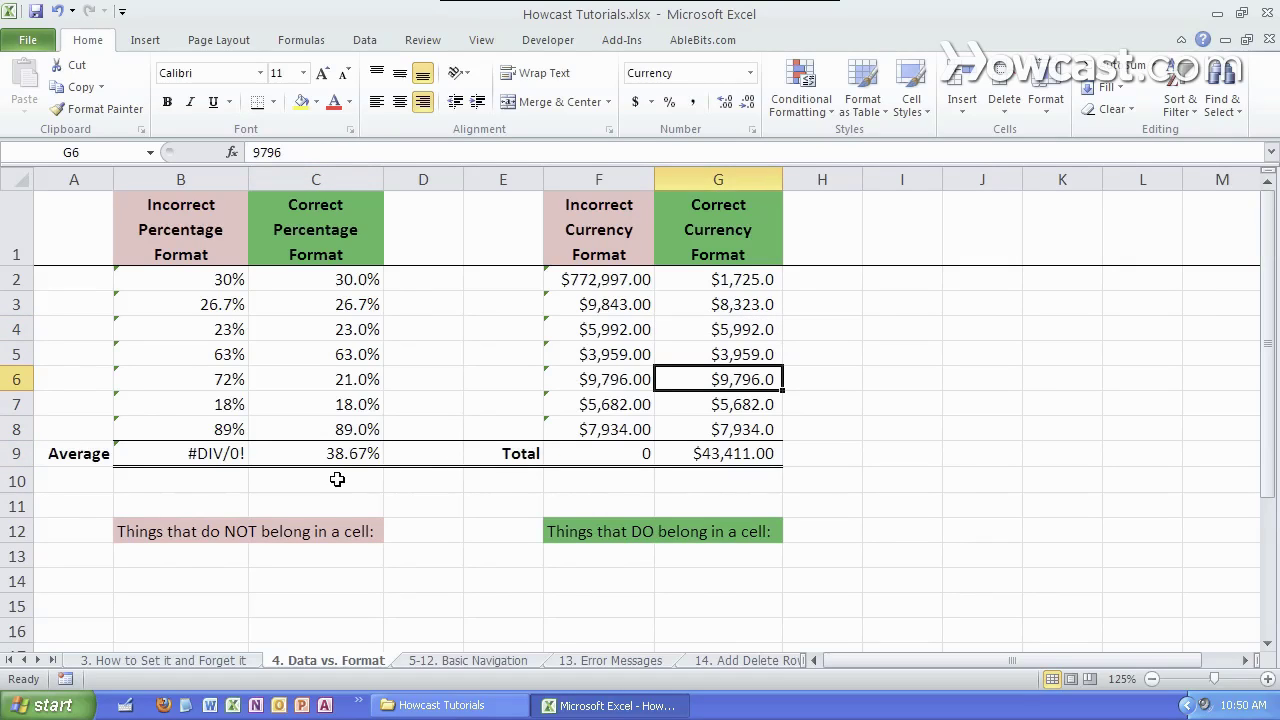
pyautogui.click(192, 558)
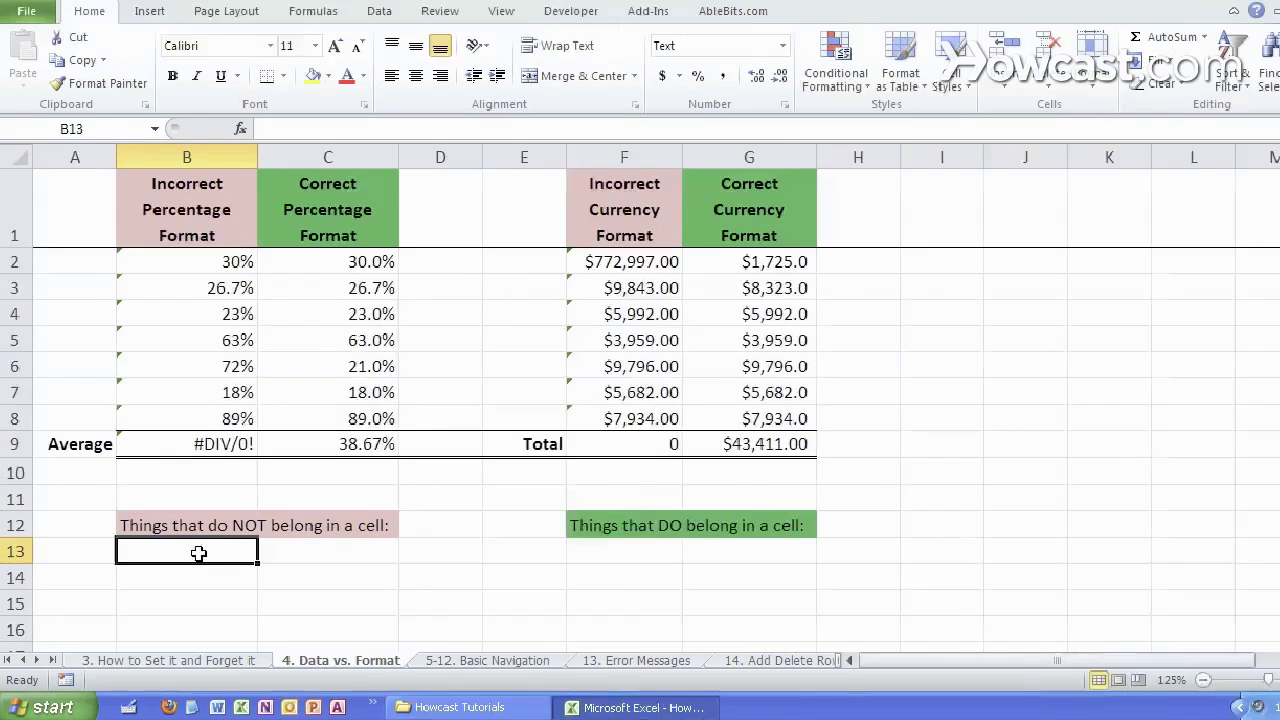
# - List 'Spaces', 'Commas' and 'Multiple data types in the same cell' in B13:B15
pyautogui.write('Spaces')
pyautogui.press('Return')
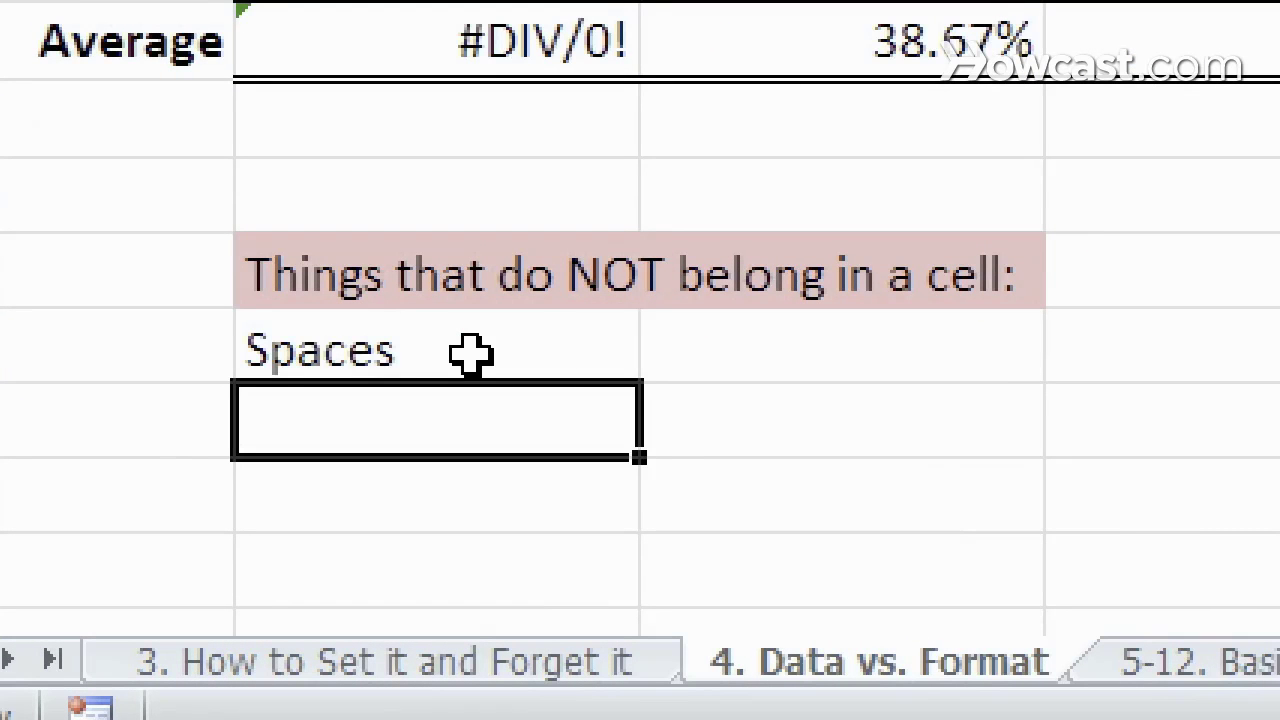
pyautogui.write('Commas')
pyautogui.press('Return')
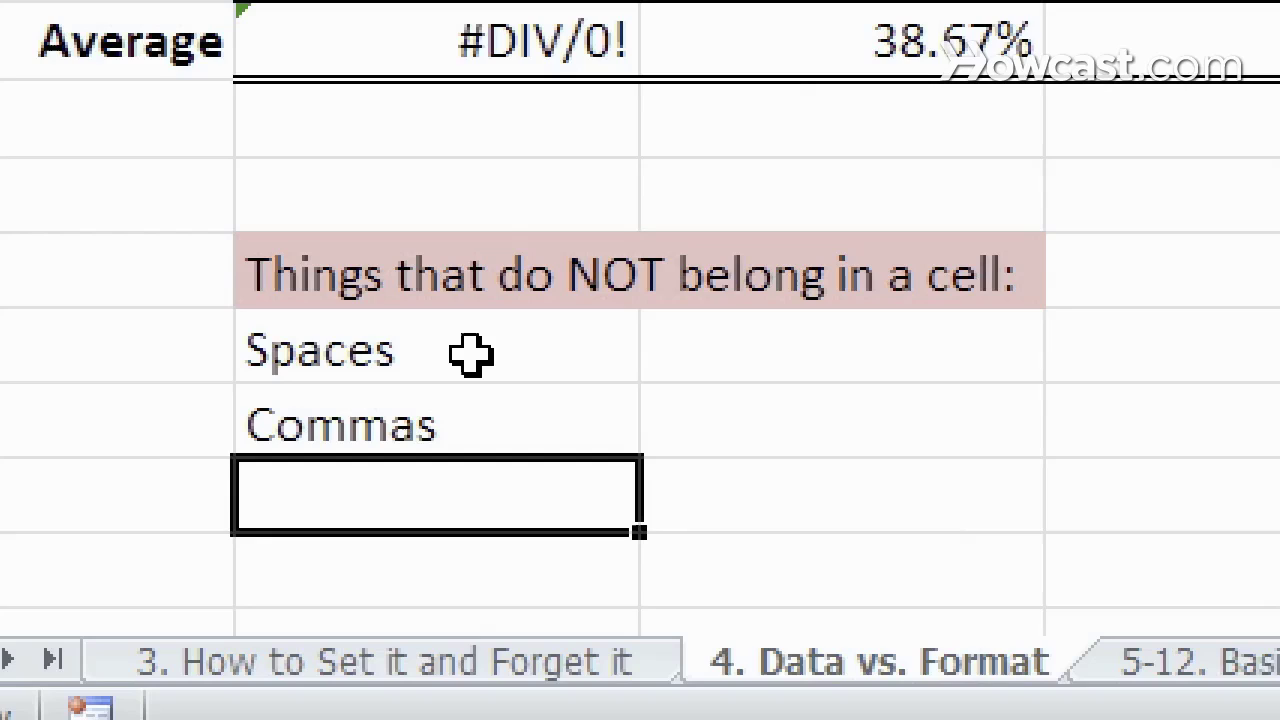
pyautogui.write('Multiple ')
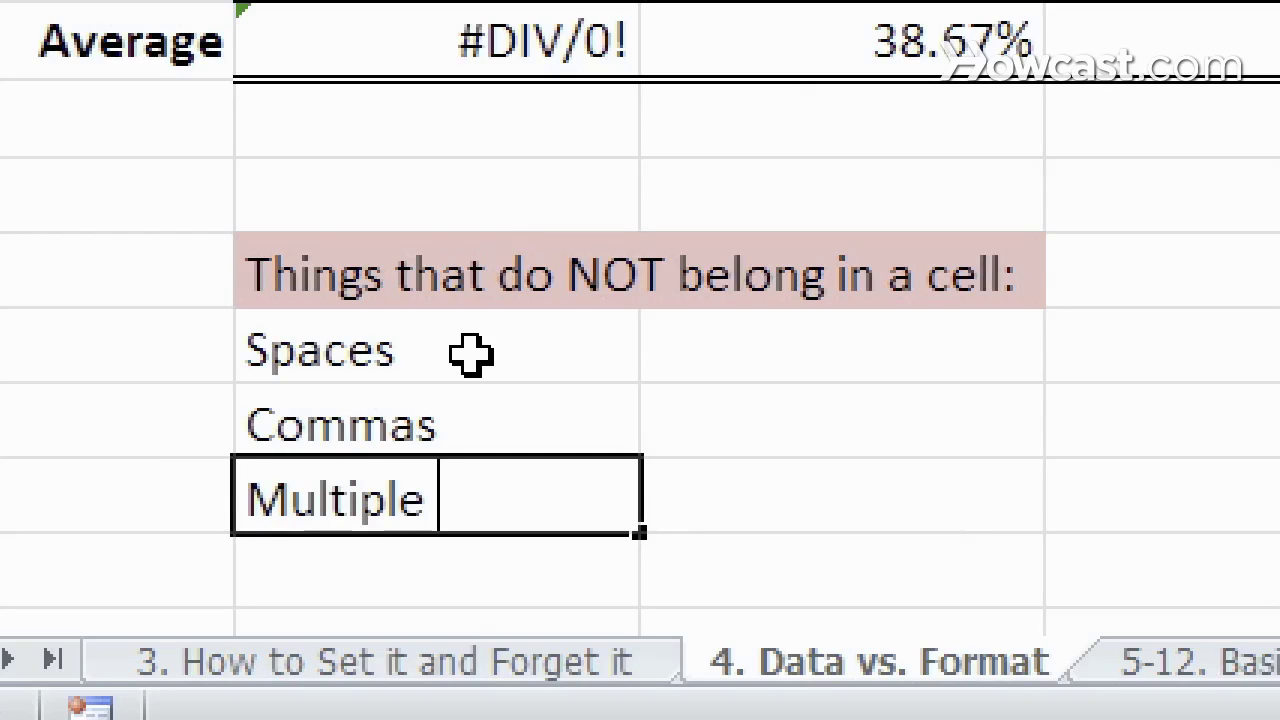
pyautogui.write('data ty')
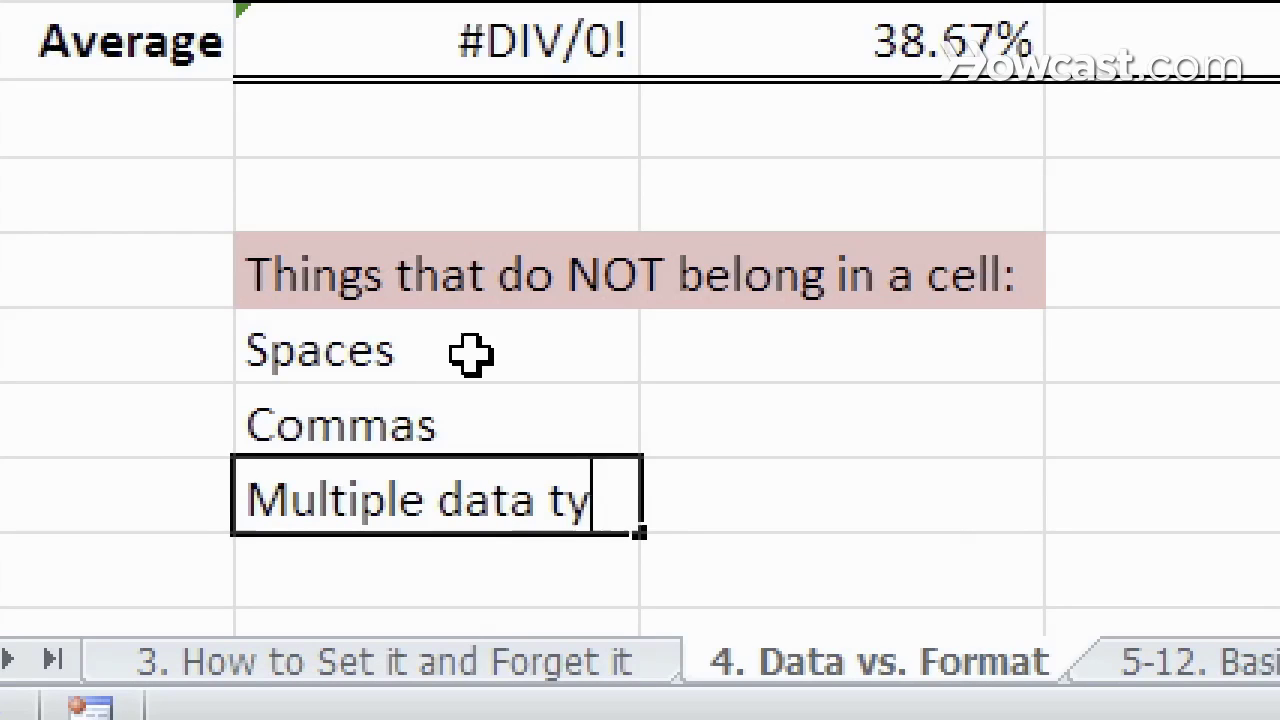
pyautogui.write('pes in the same cell')
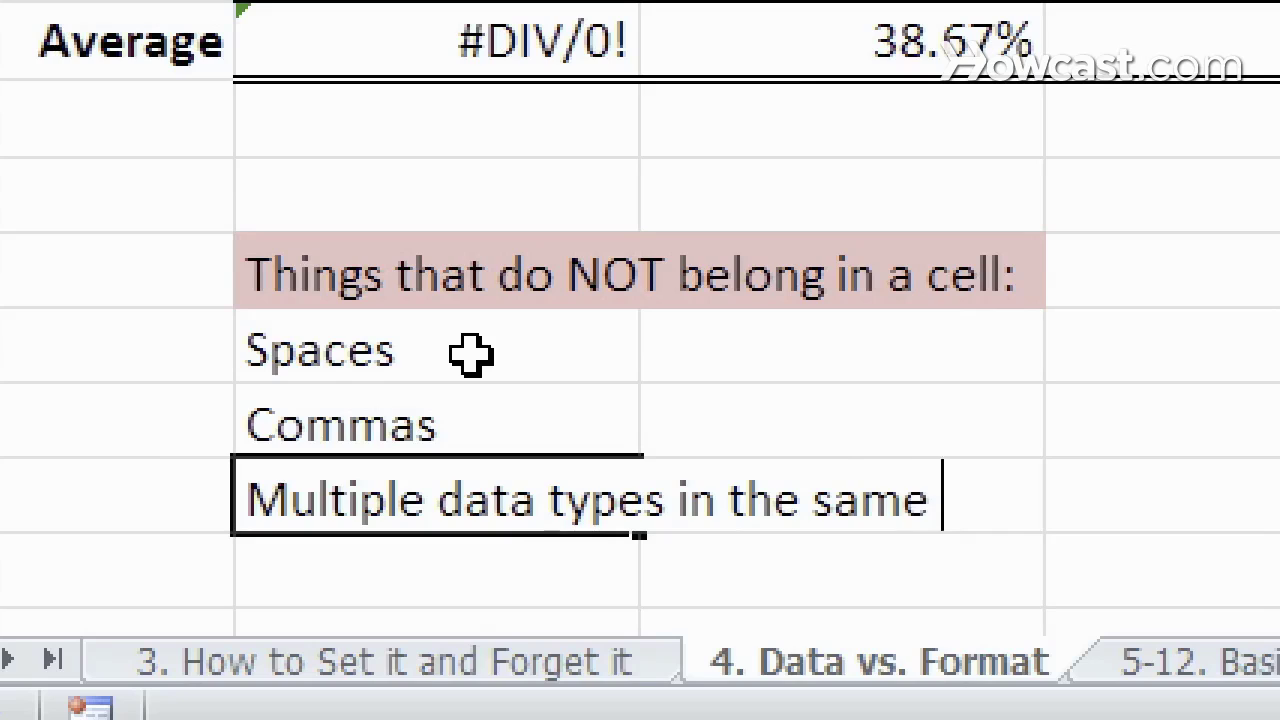
pyautogui.press('Return')
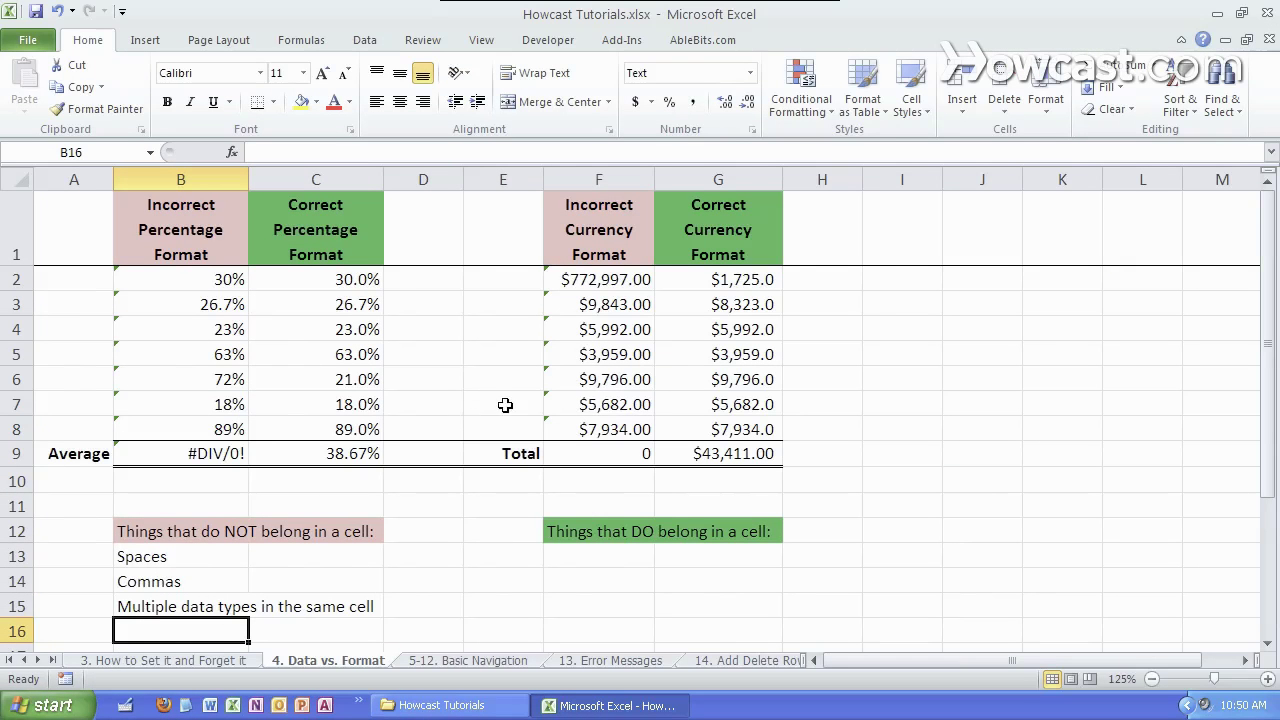
pyautogui.click(877, 433)
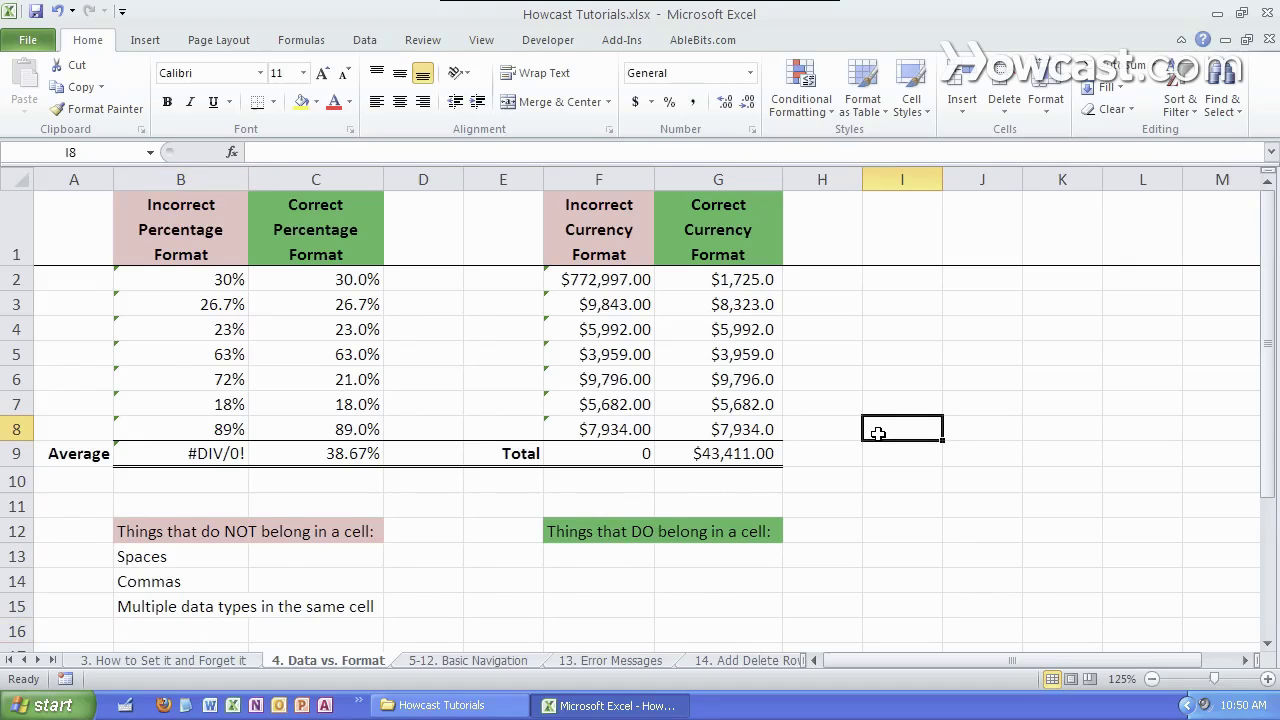
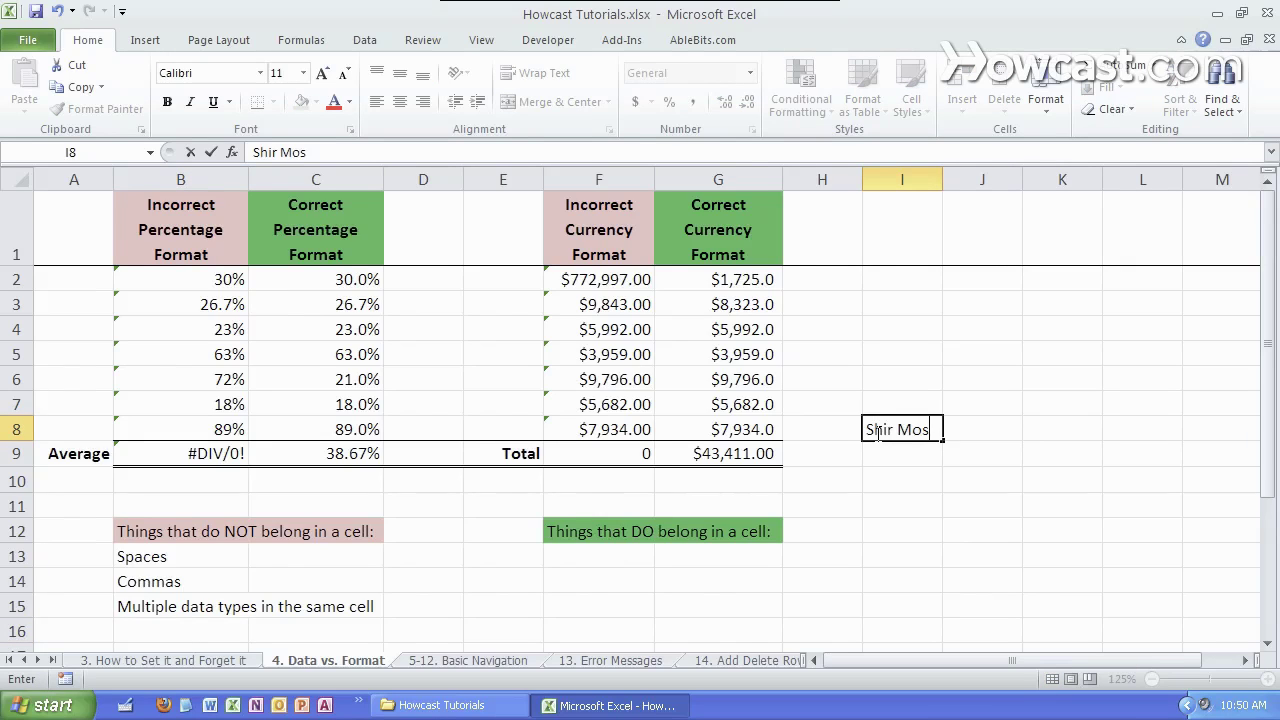
pyautogui.press('Return')
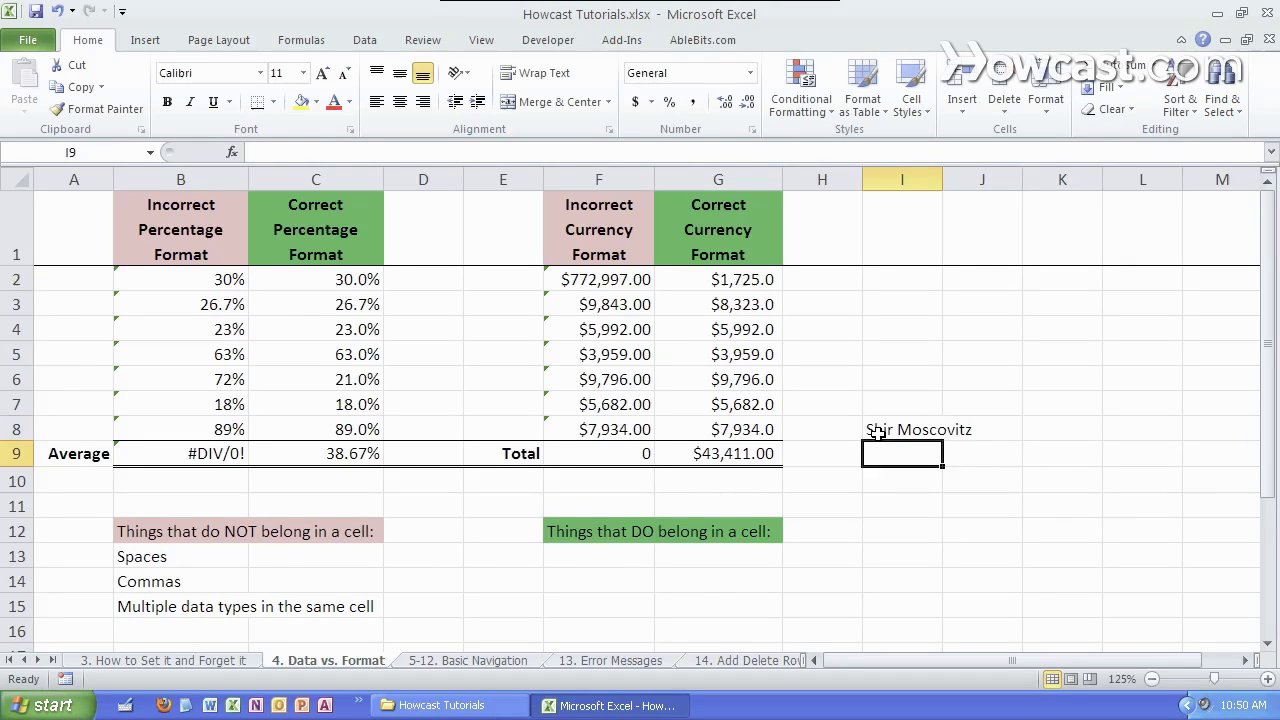
pyautogui.press('Delete')
pyautogui.press('Tab')
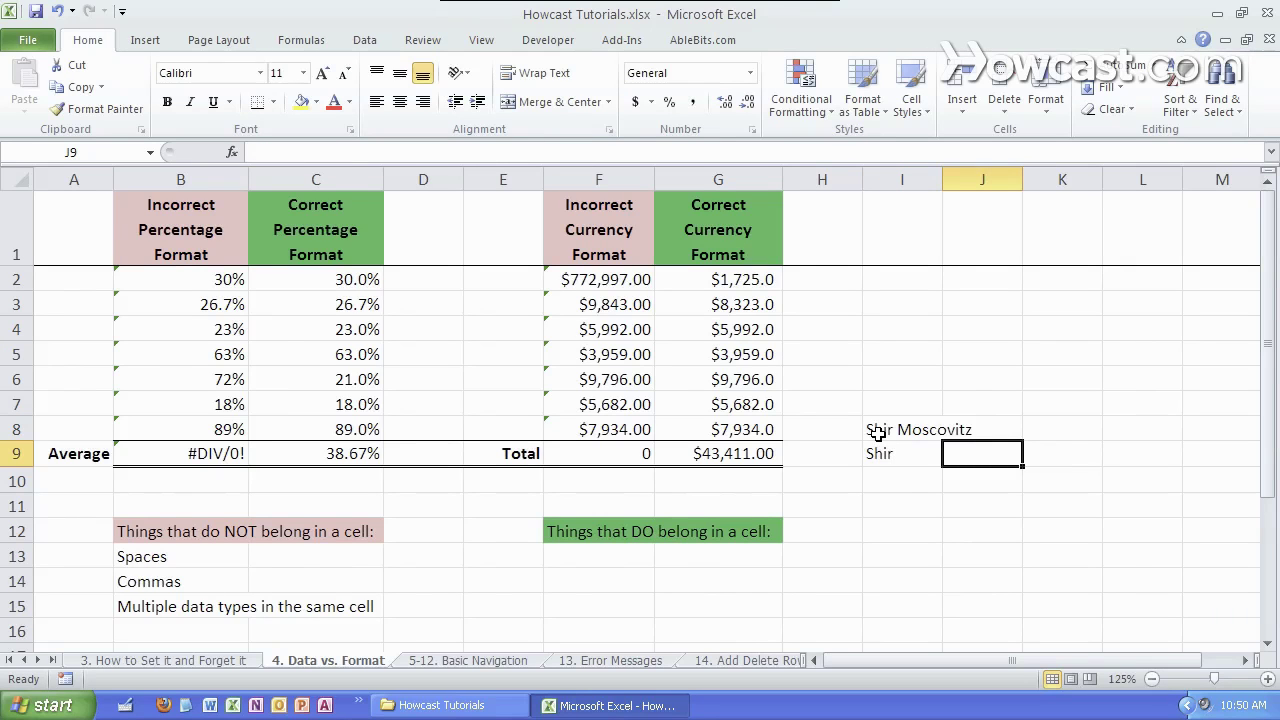
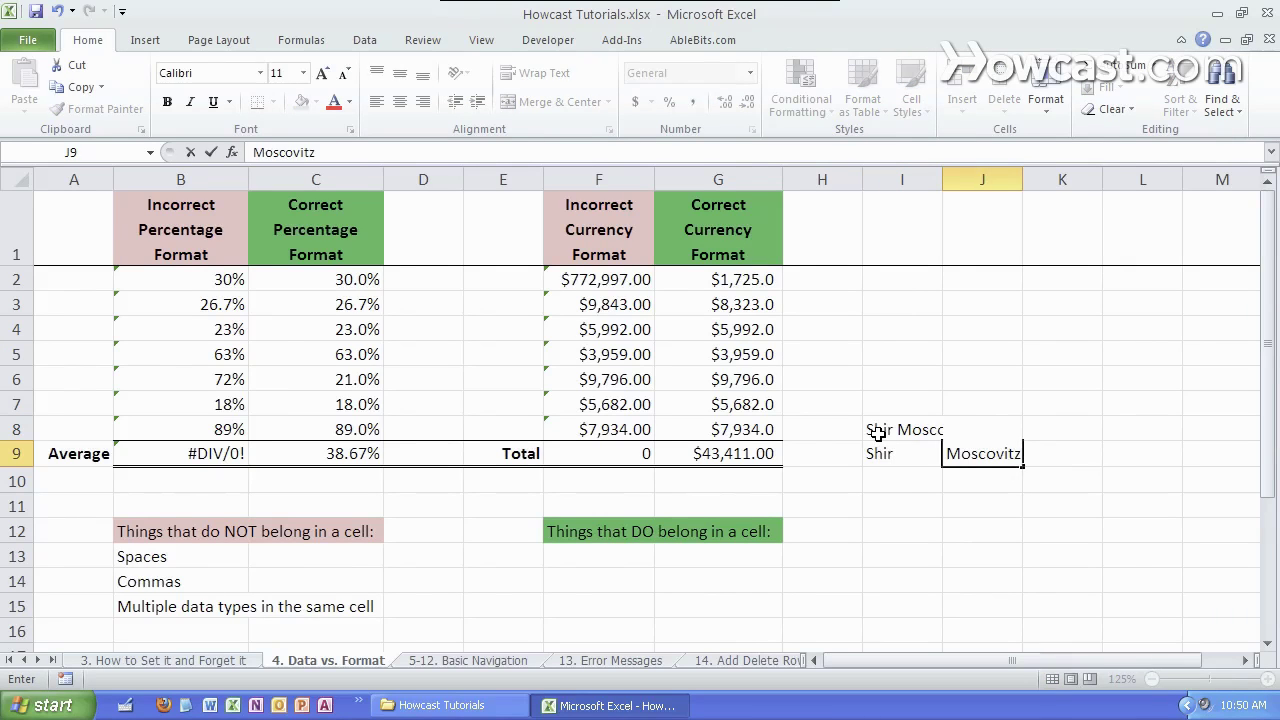
pyautogui.press('Tab')
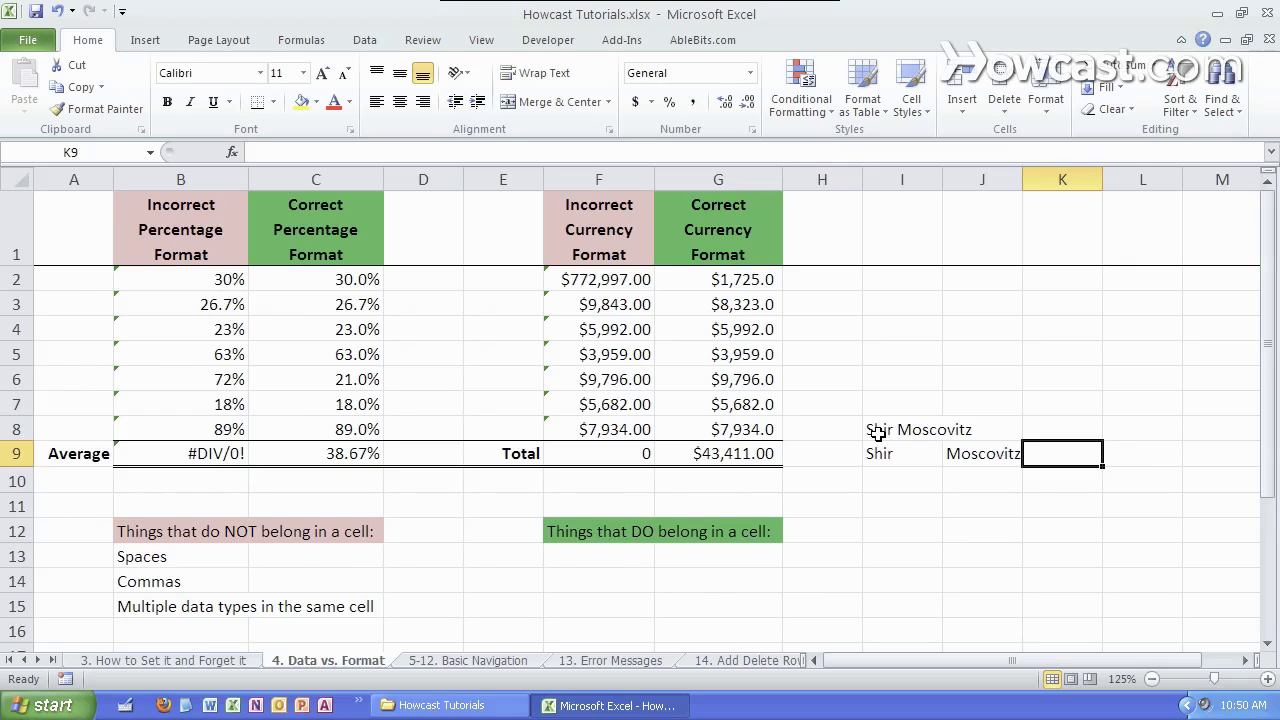
pyautogui.press('Left')
pyautogui.press('Up')
pyautogui.press('Left')
pyautogui.hotkey('shift', 'Right')
pyautogui.hotkey('shift', 'Down')
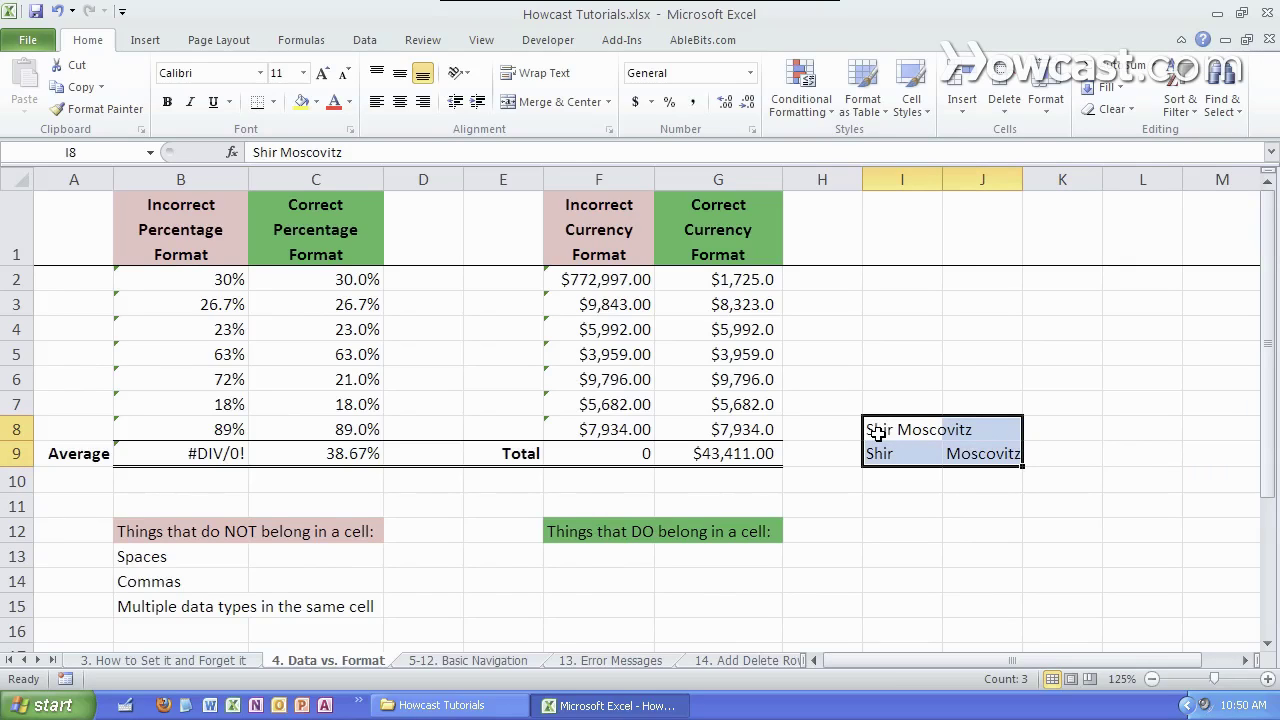
pyautogui.press('Delete')
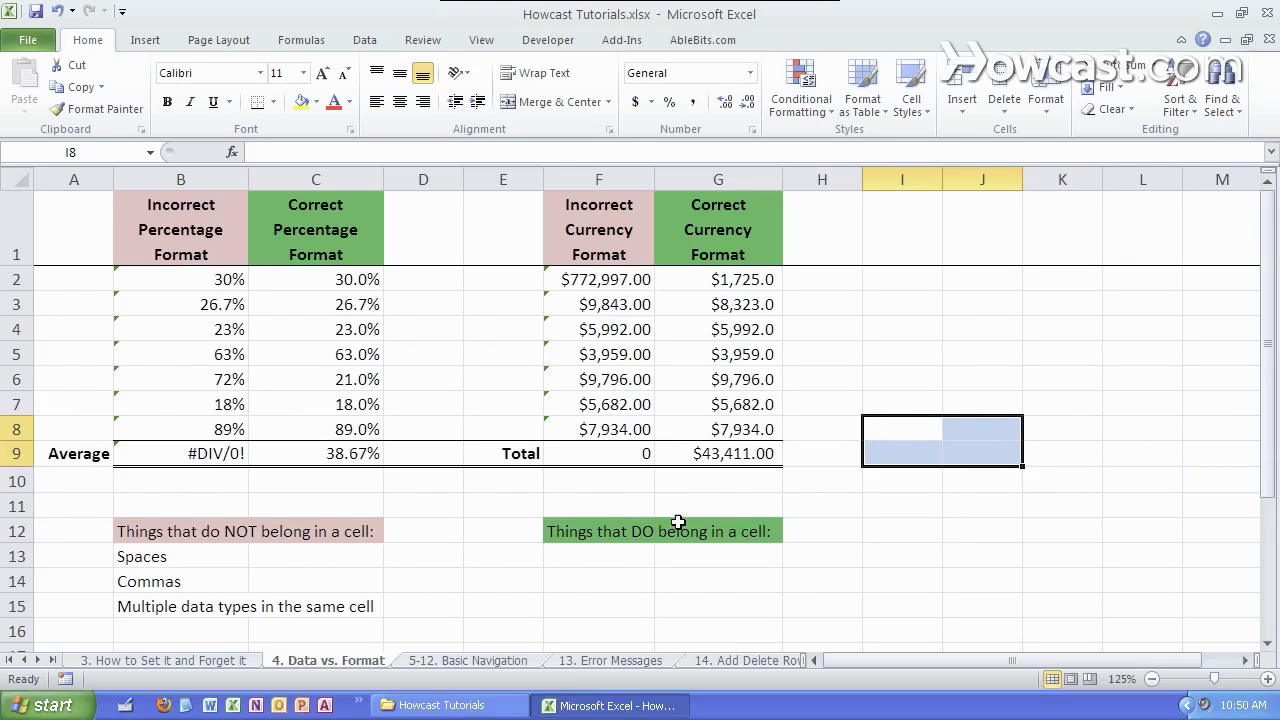
# - Fill F13:F17 with Numbers, Letters, Decimals, Basic operators +-*/ and Formulas and functions
pyautogui.click(612, 535)
pyautogui.click(613, 567)
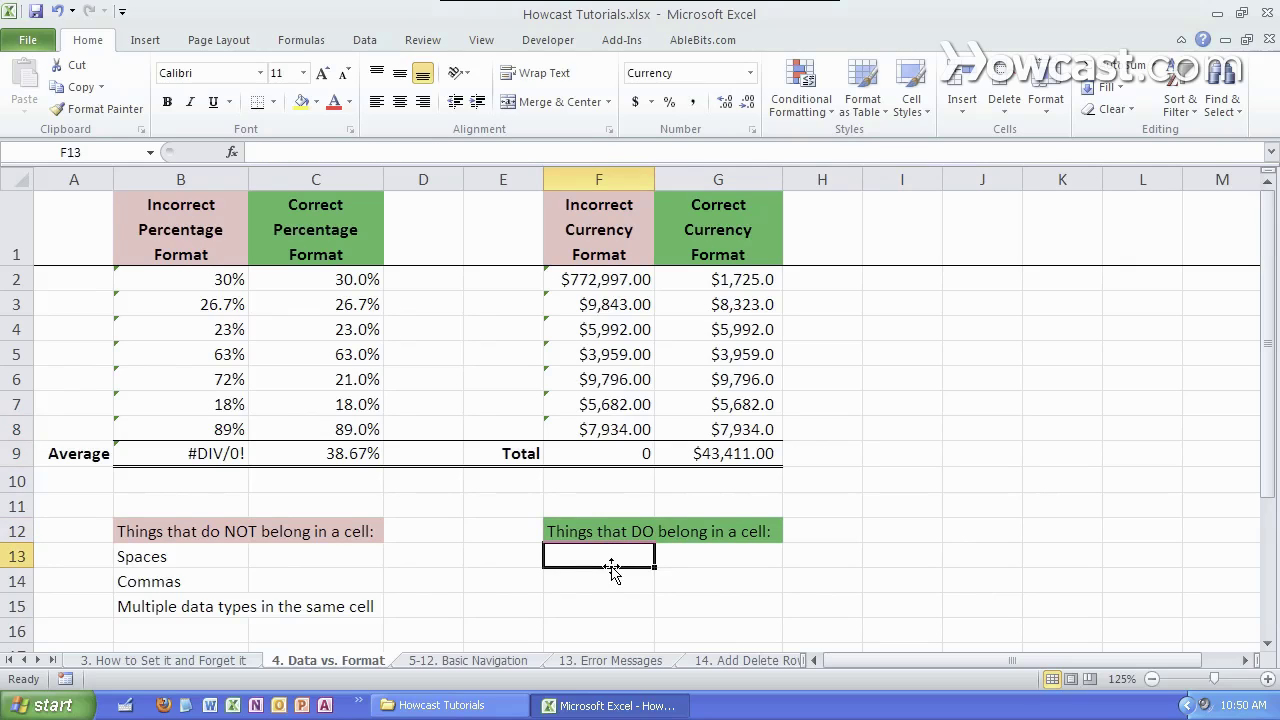
pyautogui.write('Numbers')
pyautogui.press('Return')
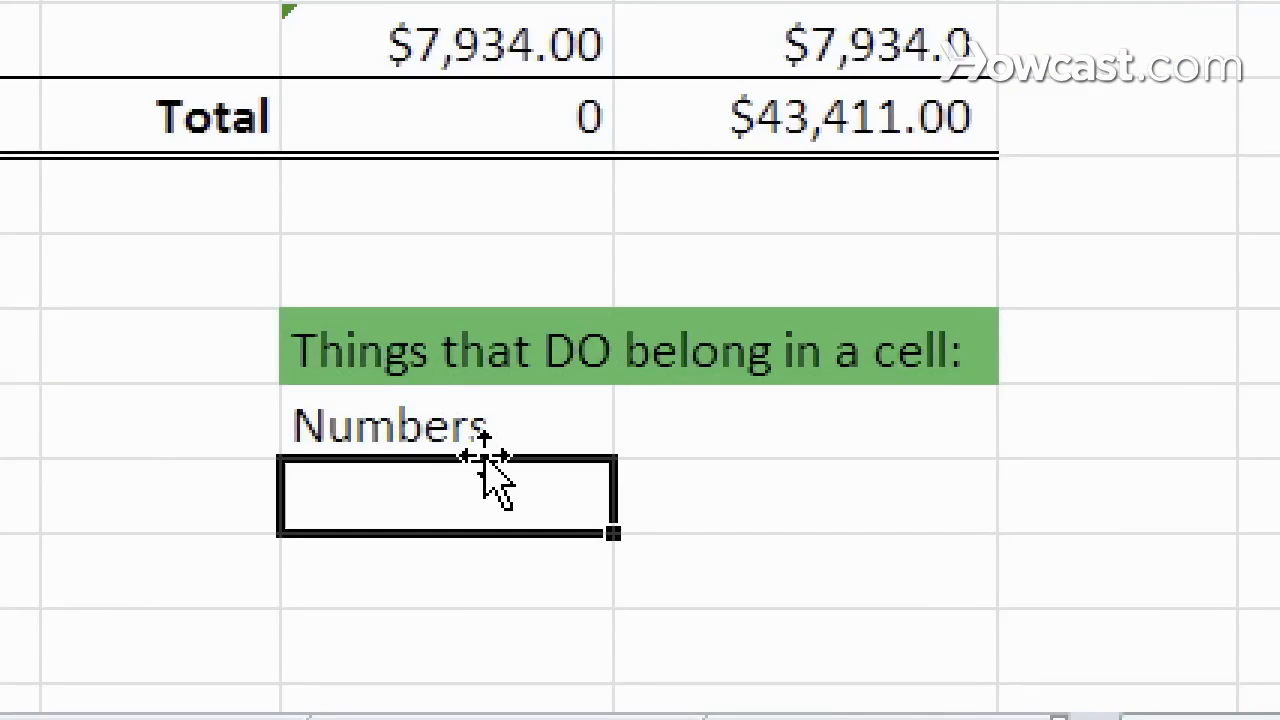
pyautogui.write('Letters')
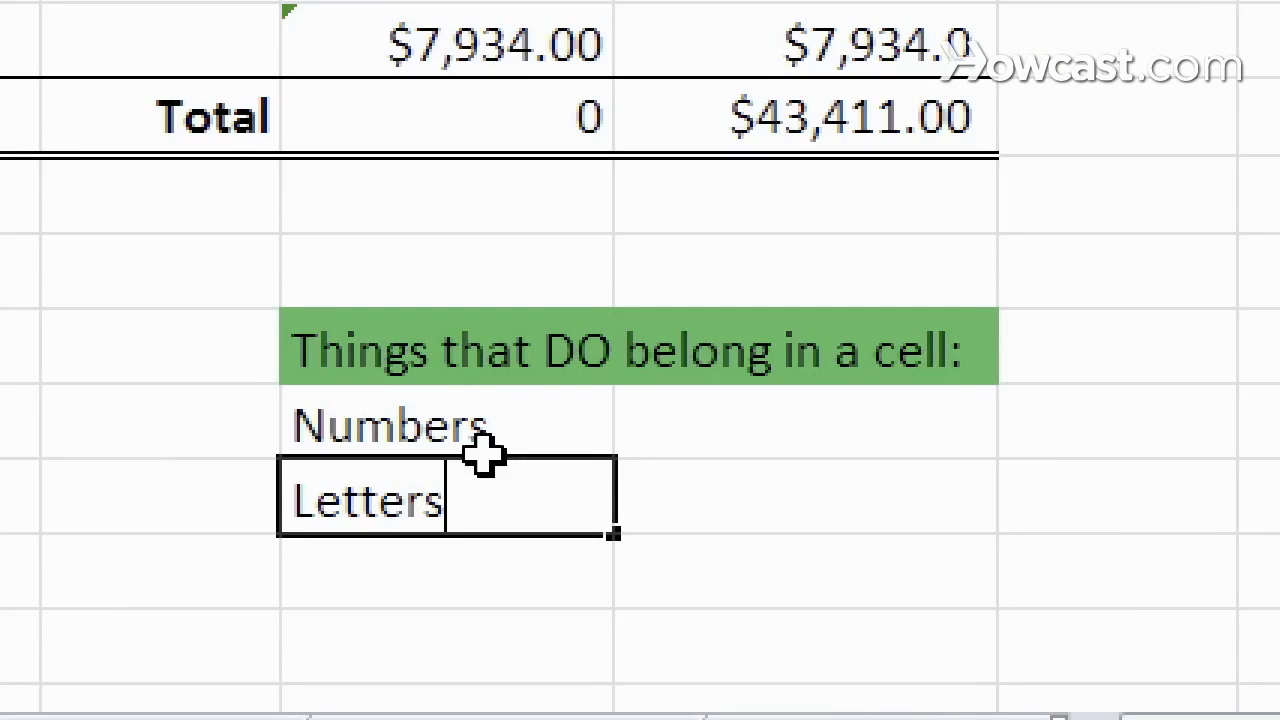
pyautogui.press('Return')
pyautogui.write('Decimals')
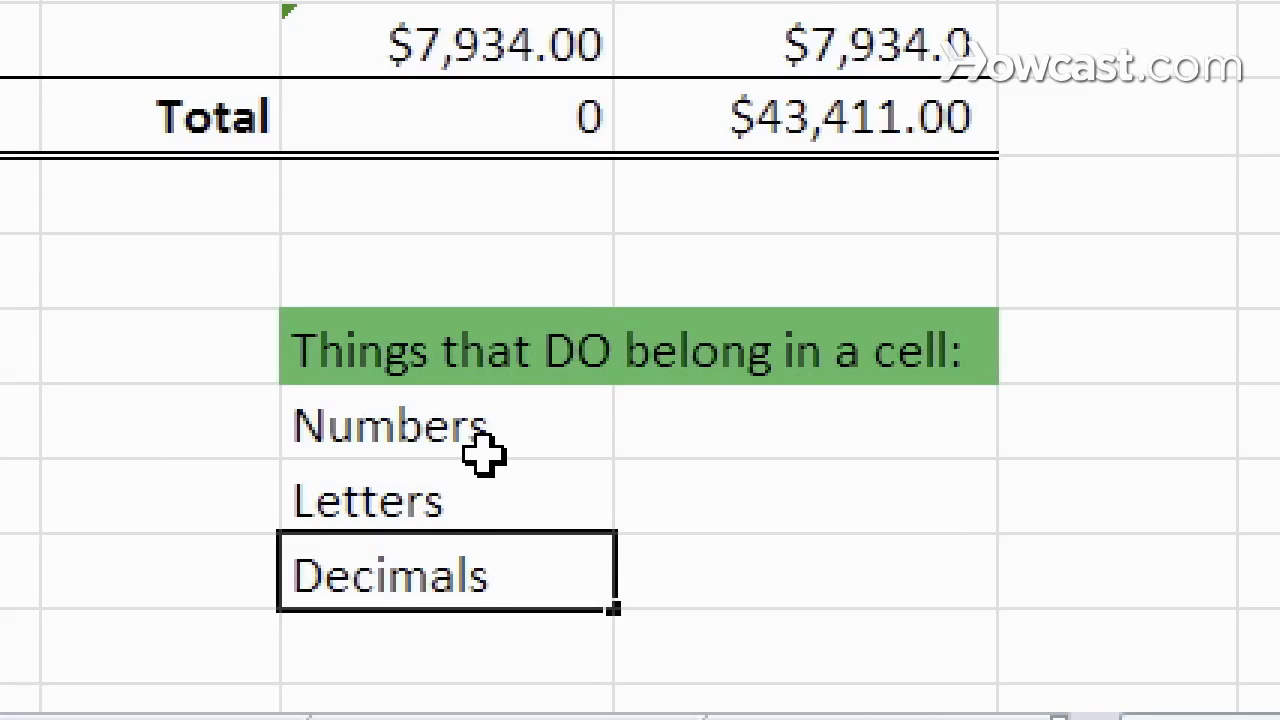
pyautogui.press('Return')
pyautogui.write('Basic o')
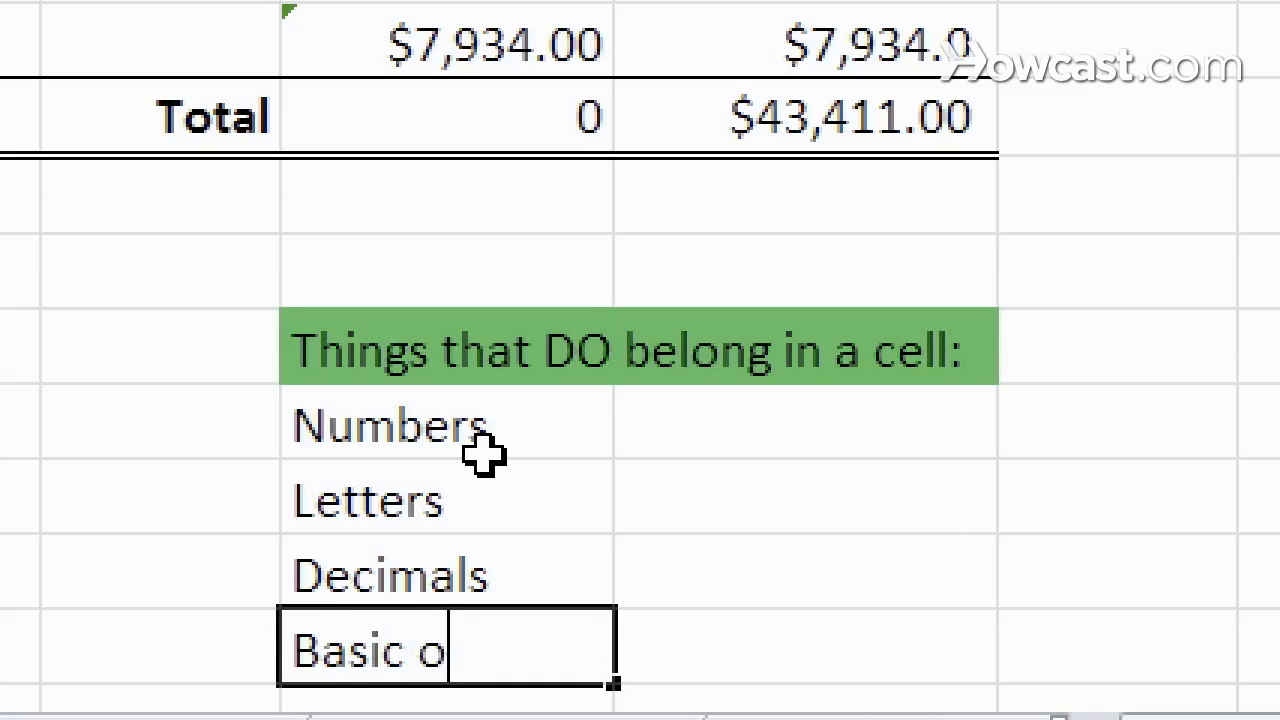
pyautogui.write('perators ')
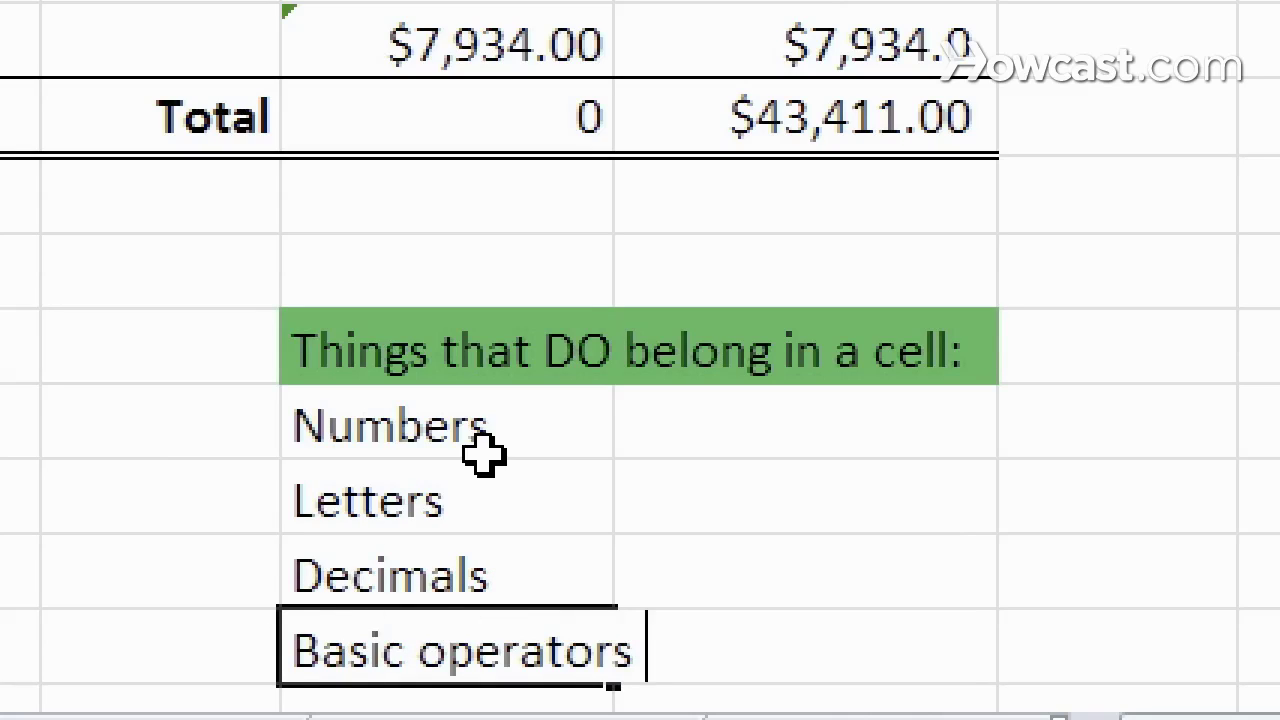
pyautogui.write('+-?')
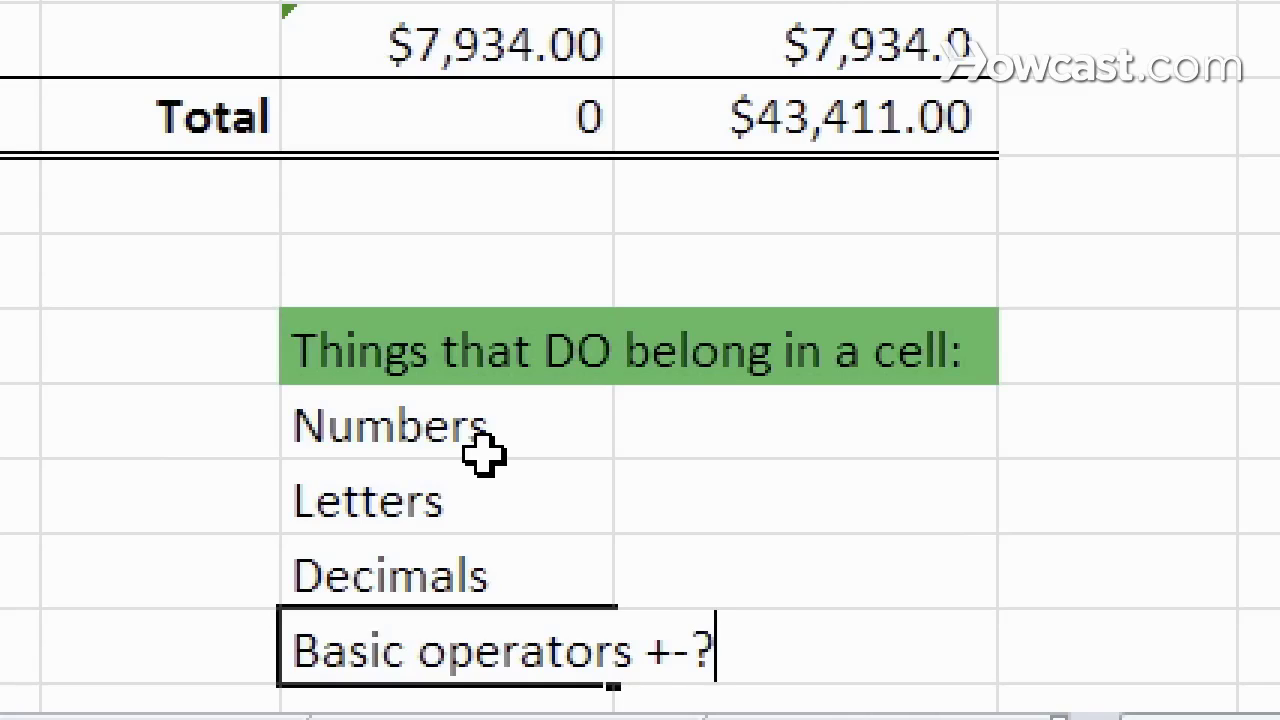
pyautogui.press('BackSpace')
pyautogui.write('*/')
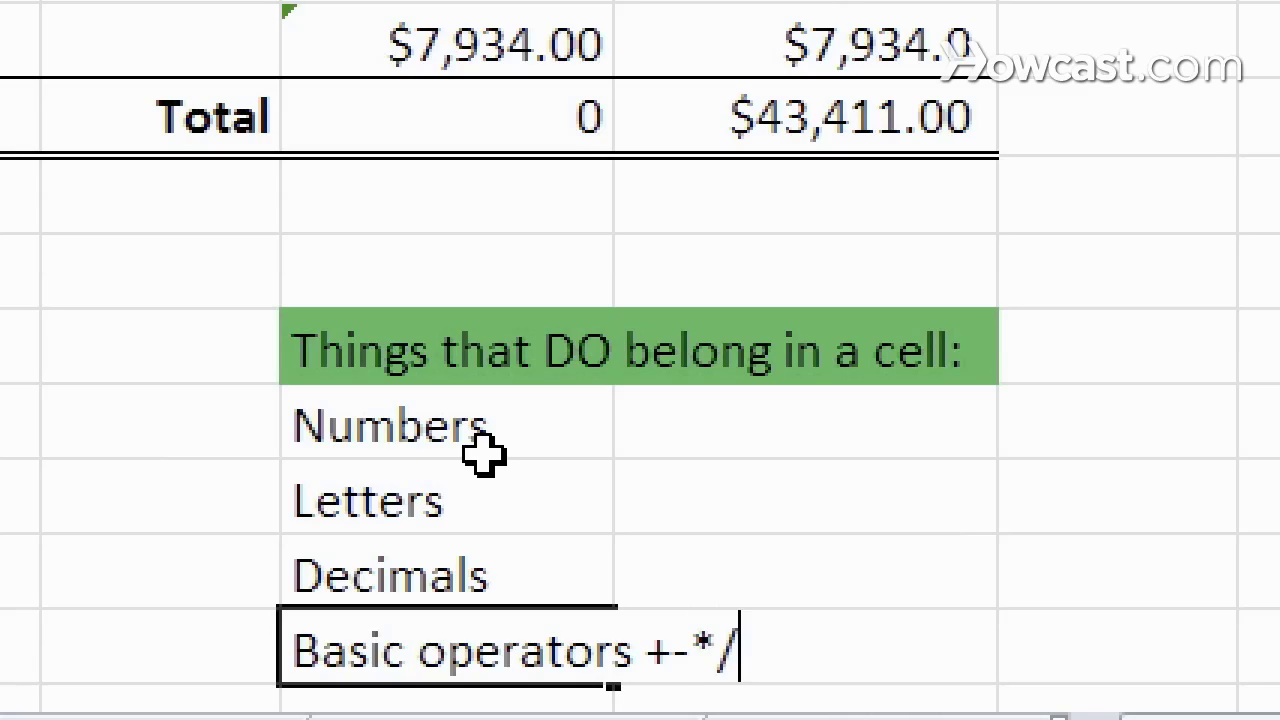
pyautogui.press('Return')
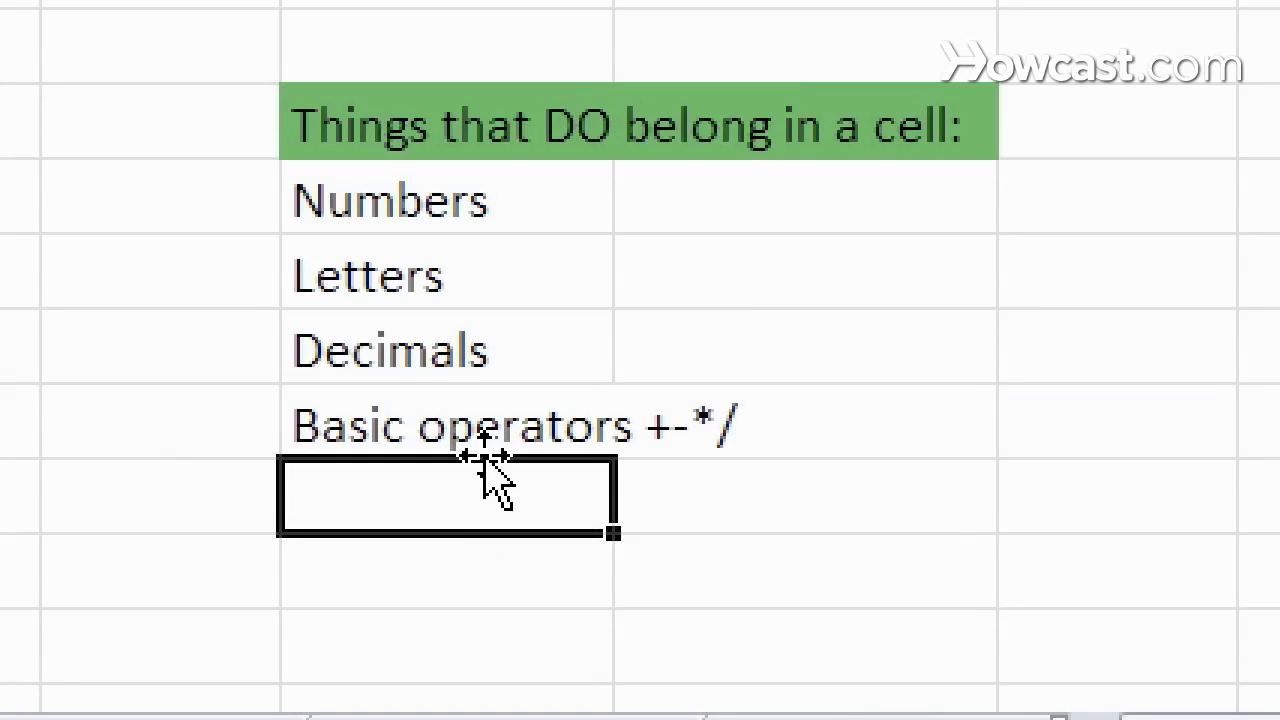
pyautogui.write('Formulas a')
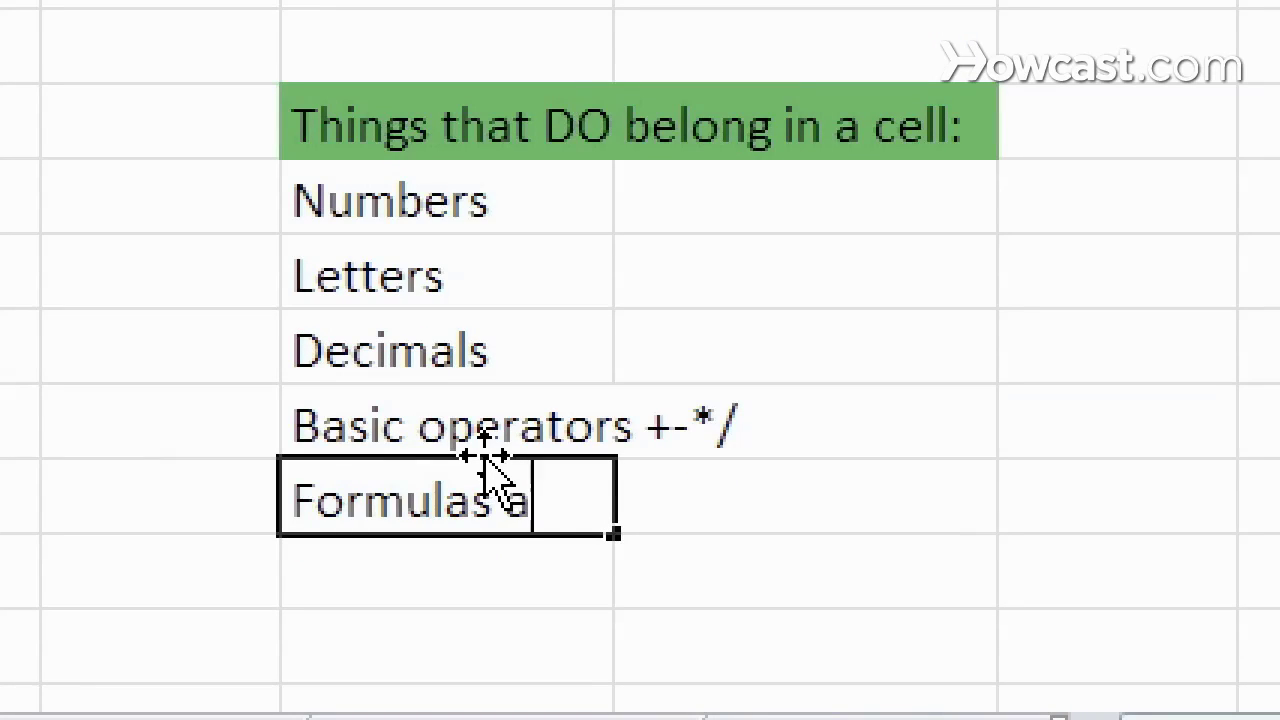
pyautogui.write('nd functions')
pyautogui.press('Return')
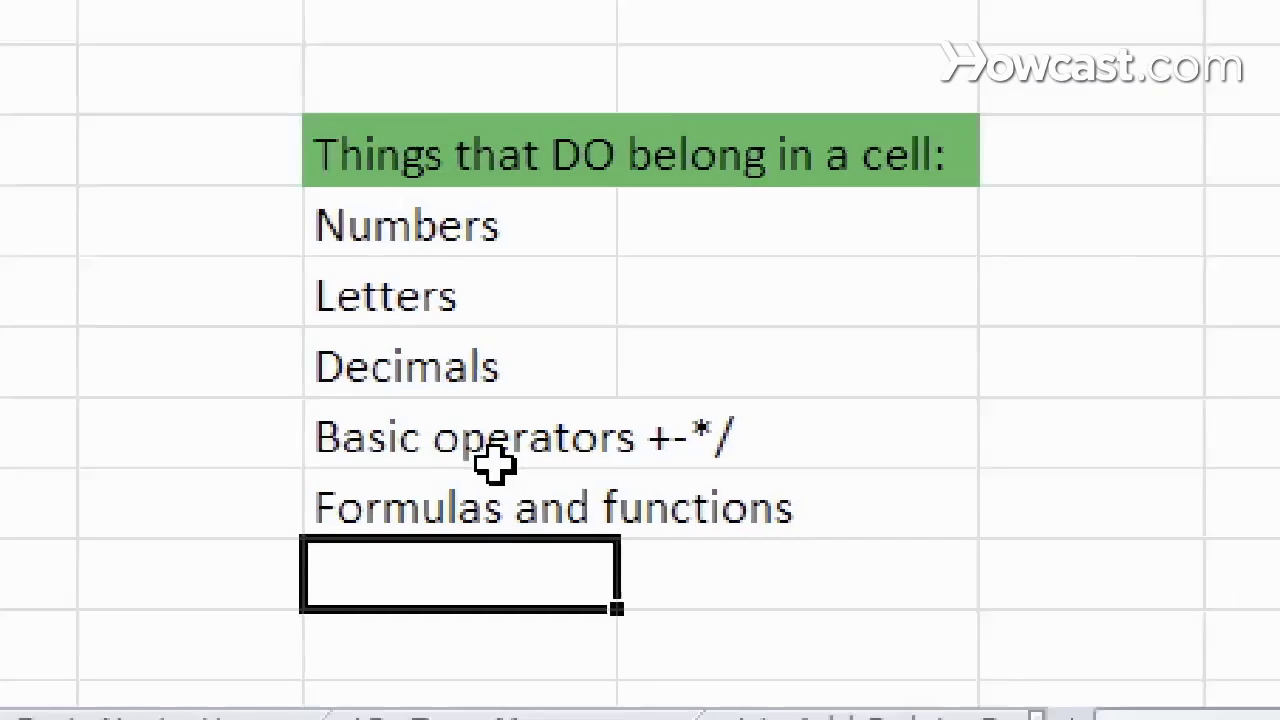
pyautogui.click(510, 435)
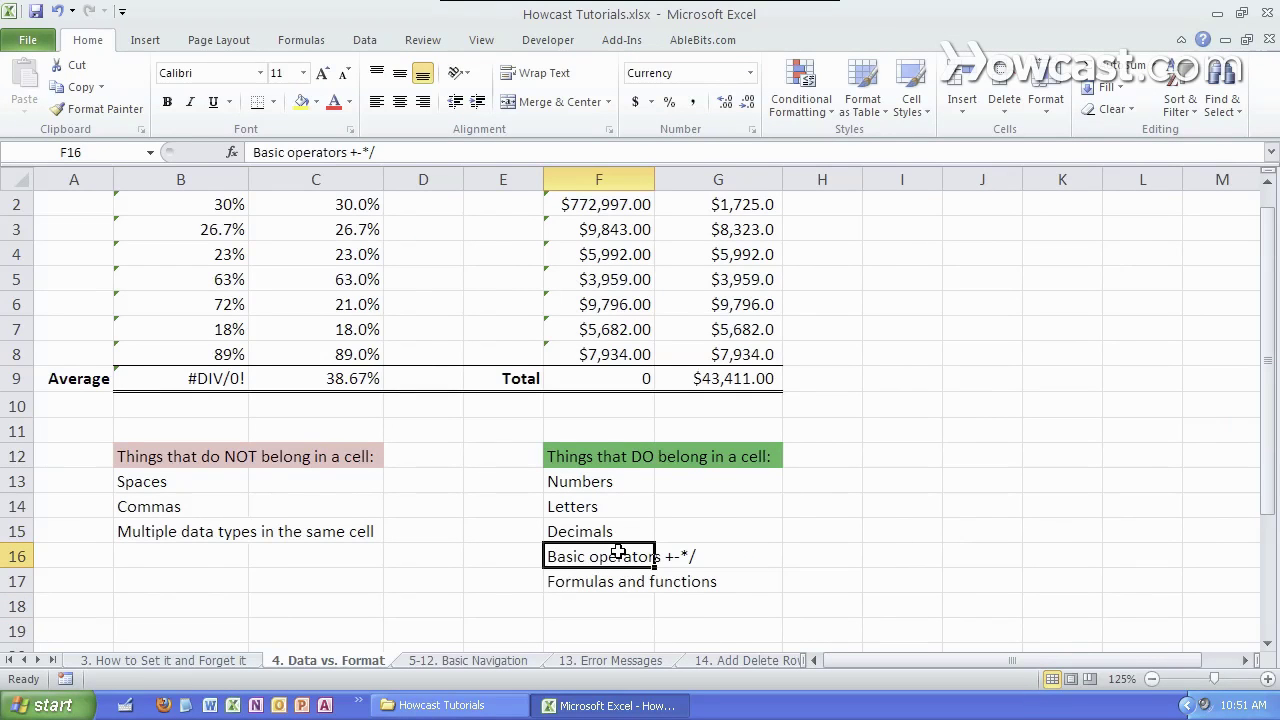